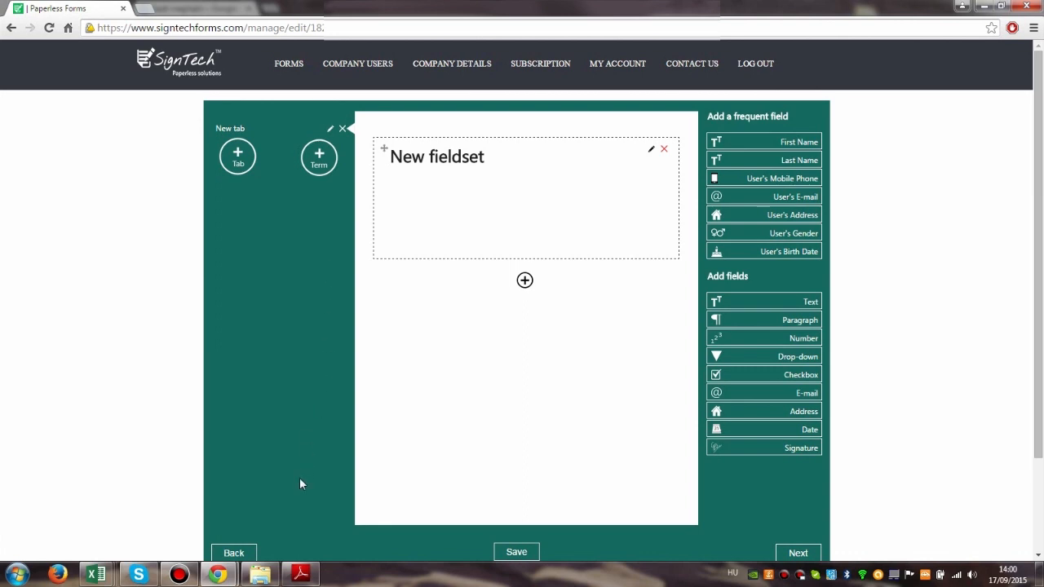
- Copy the "Personal details" heading from Customer enquiry.pdf in Adobe Reader and use it as the new form tab's title
click(301, 575)
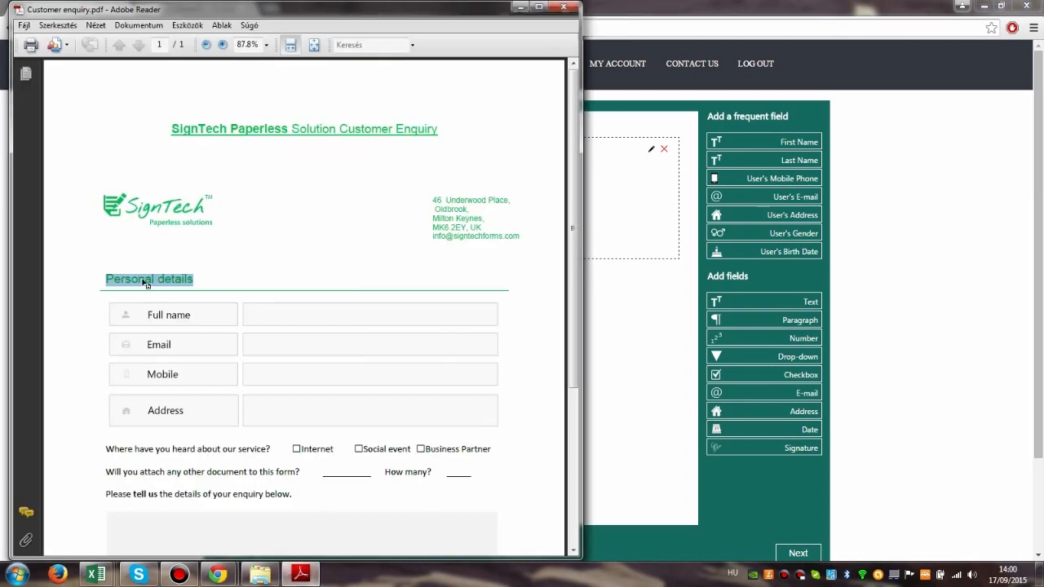
drag(105, 280, 194, 281)
key(ctrl+c)
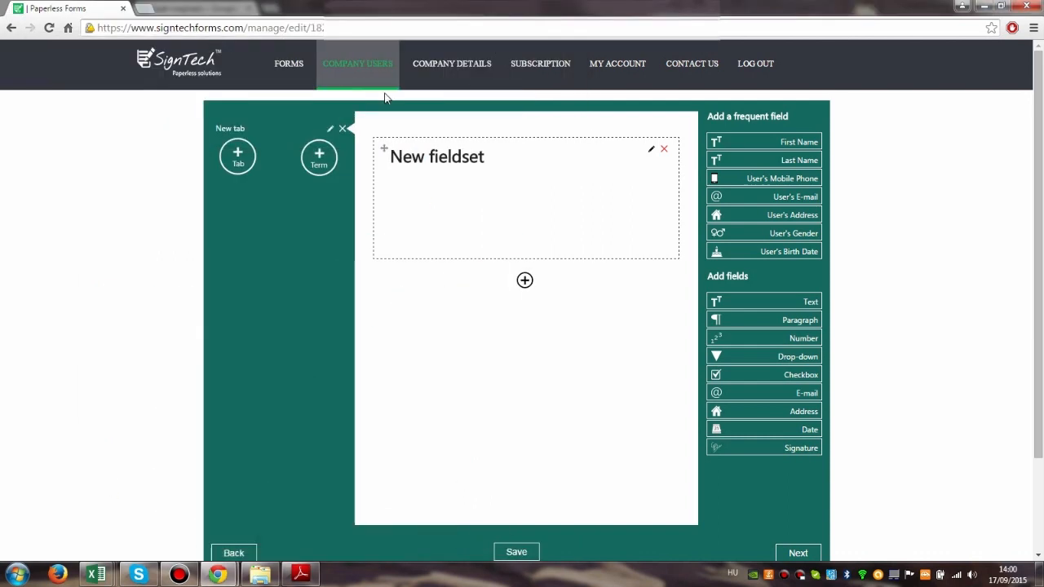
key(alt+Tab)
click(329, 128)
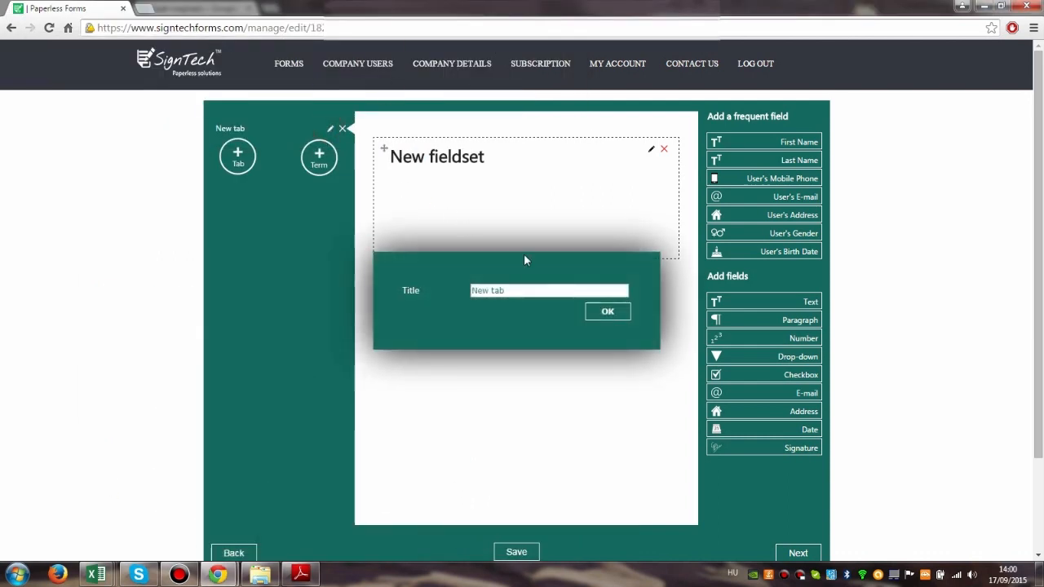
drag(517, 291, 467, 300)
key(ctrl+v)
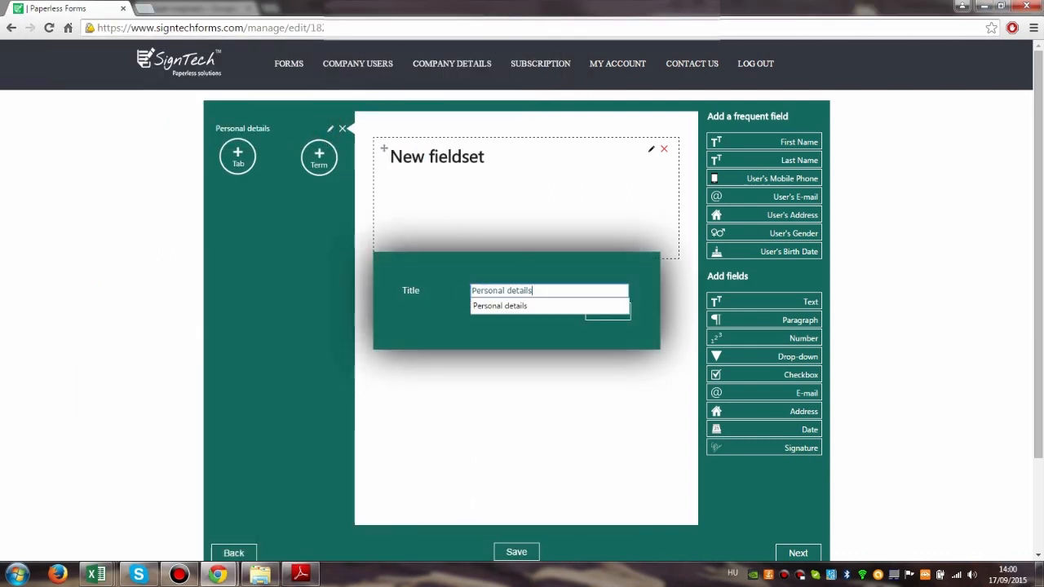
click(557, 307)
click(607, 314)
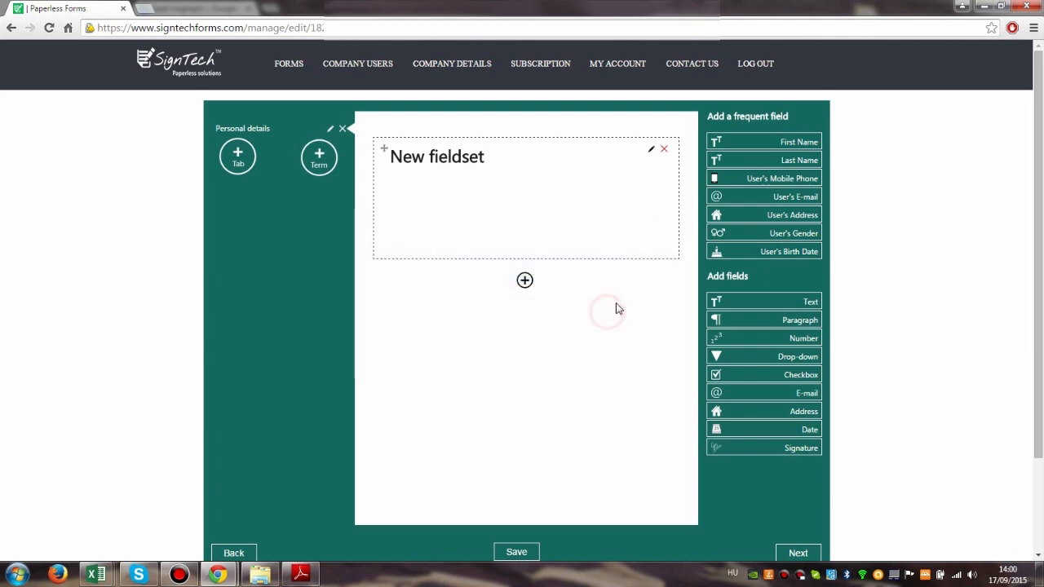
- Rename the new fieldset in the Personal details tab as "Personal details"
click(651, 150)
click(557, 205)
drag(557, 204, 462, 213)
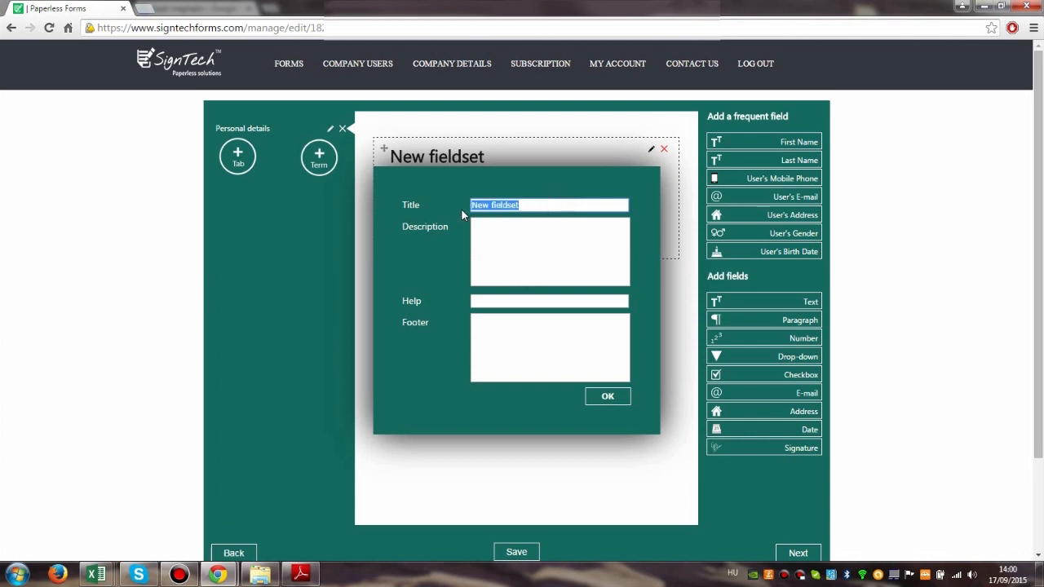
text(Personal details)
click(524, 220)
click(608, 396)
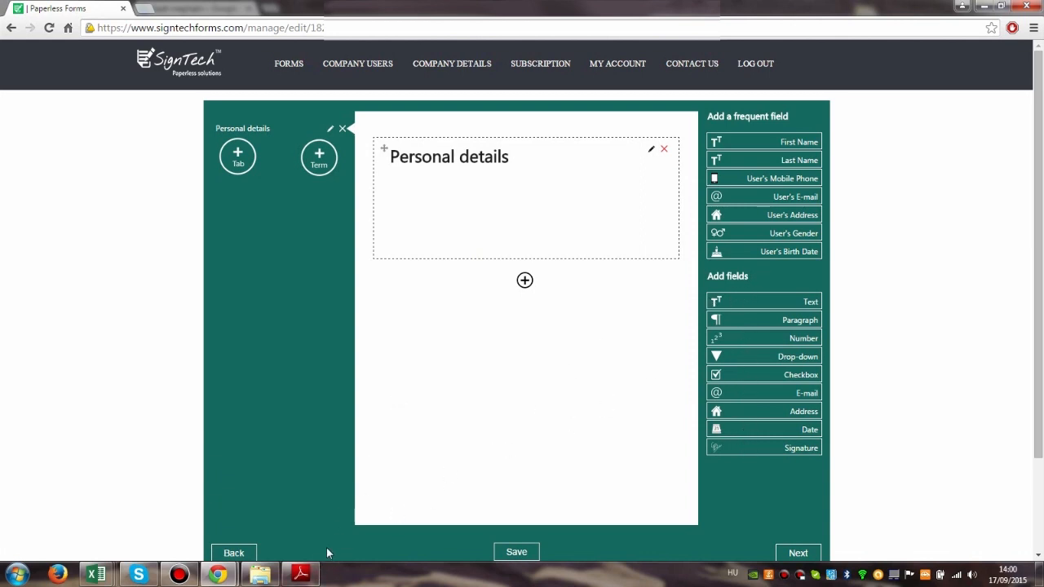
- Following the enquiry PDF, add a required text field titled "Full name" to the Personal details fieldset
click(301, 575)
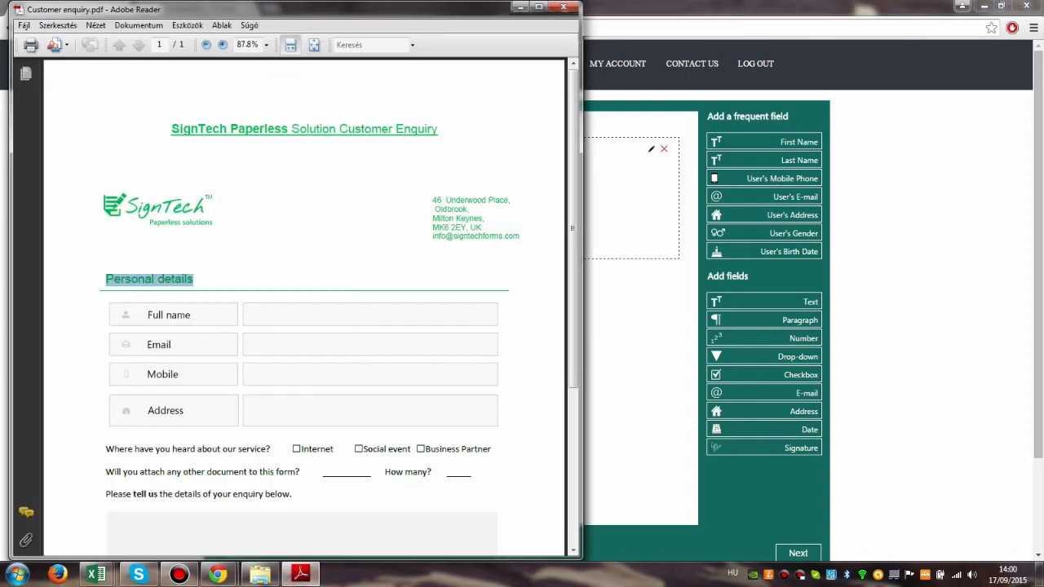
click(626, 221)
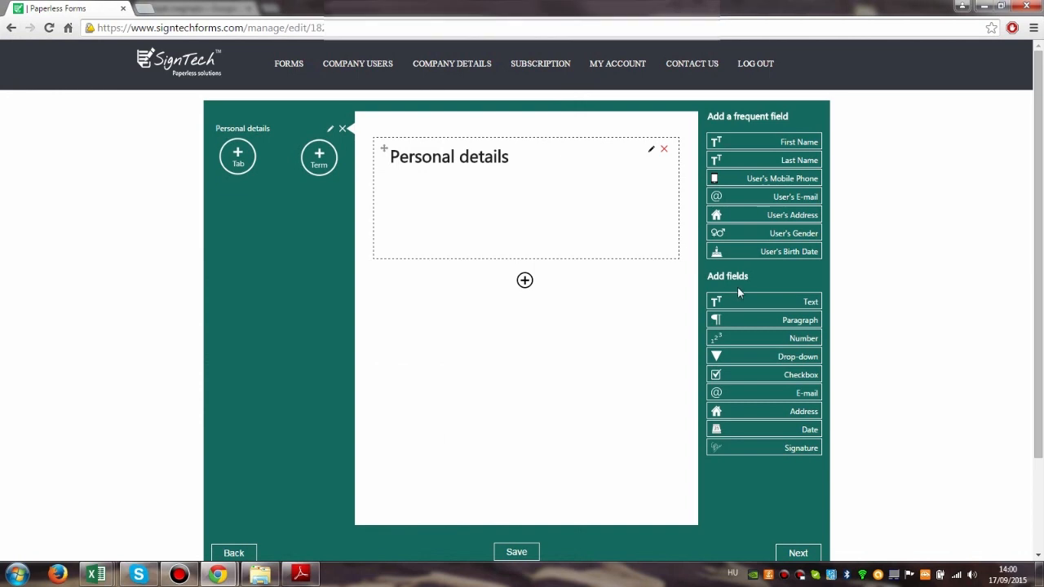
drag(764, 301, 434, 187)
drag(531, 271, 470, 272)
text(Fu)
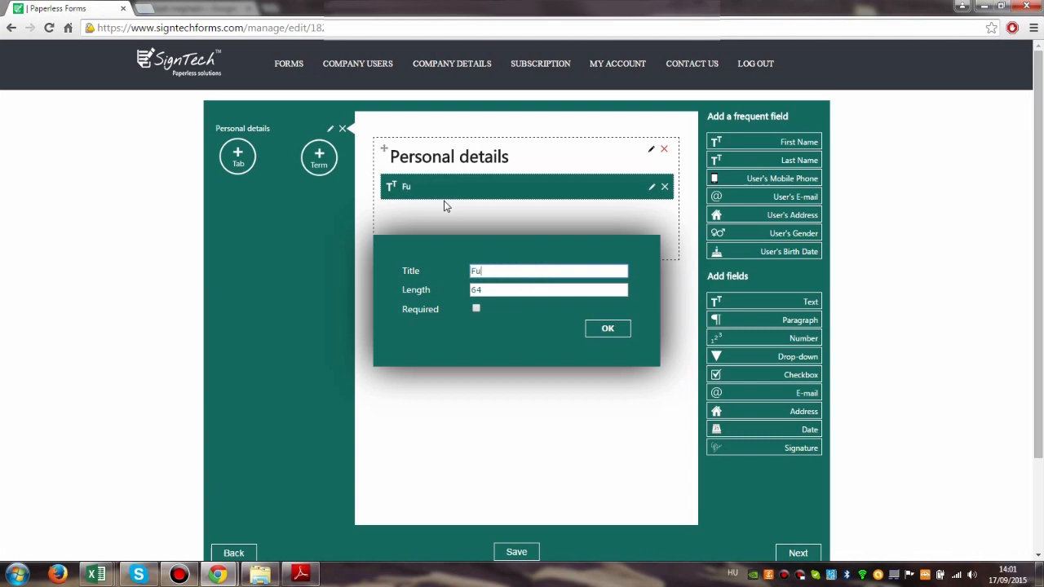
text(ll name)
click(477, 309)
click(606, 331)
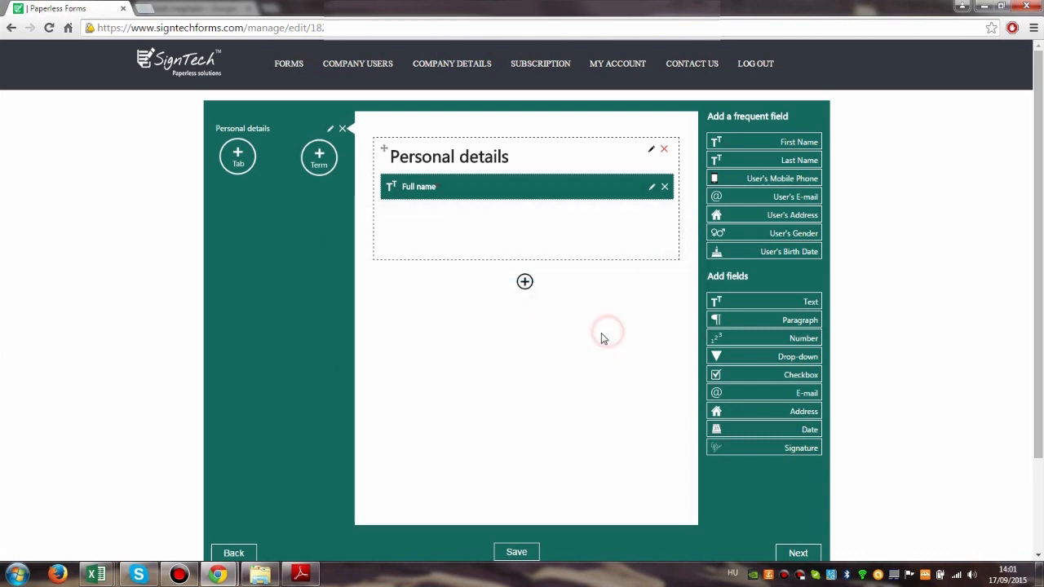
- Check the enquiry PDF and add a required e-mail field titled "Email" below the Full name field
click(315, 577)
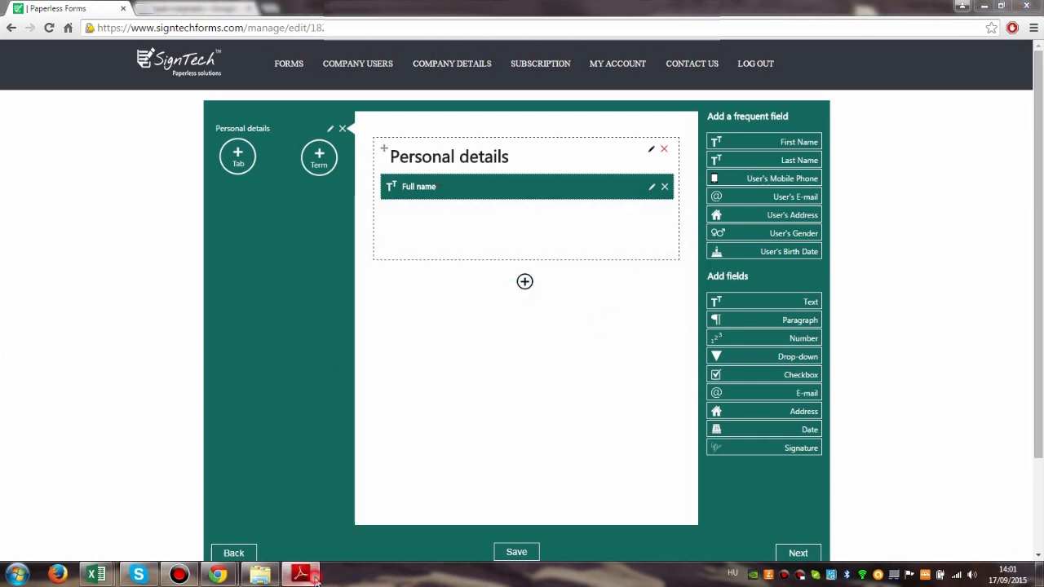
click(313, 579)
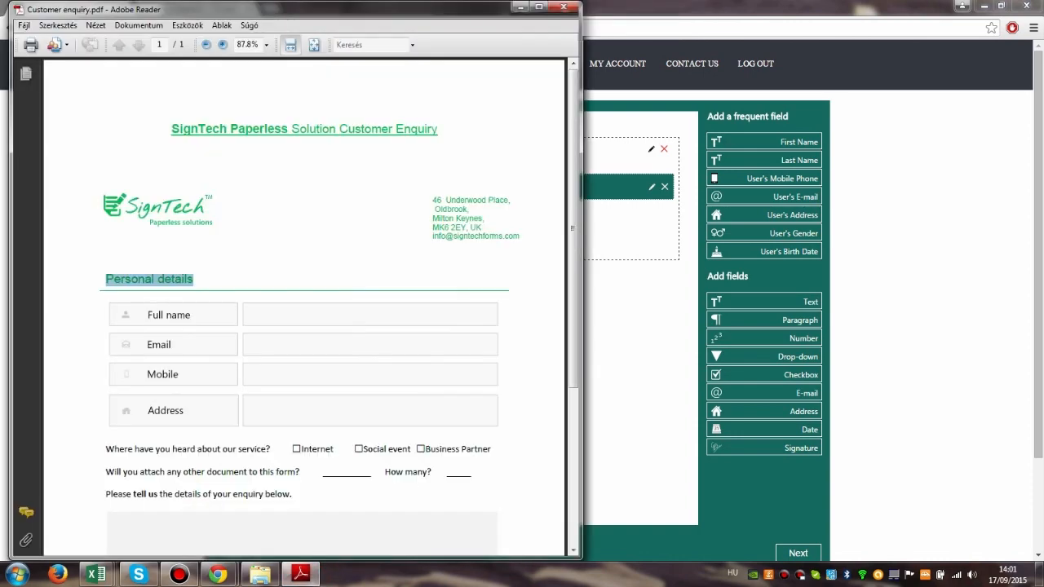
click(520, 7)
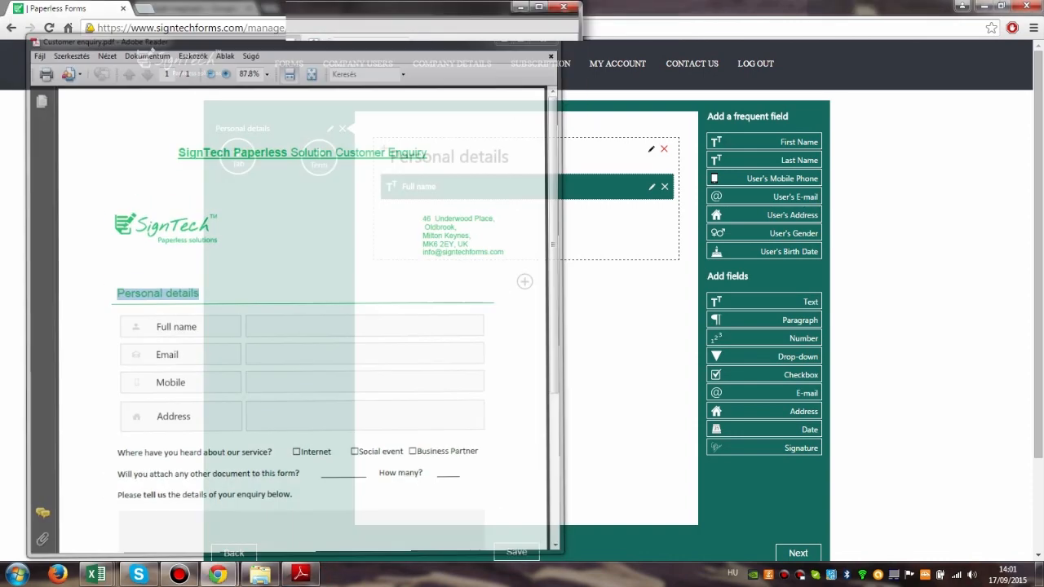
drag(761, 392, 436, 212)
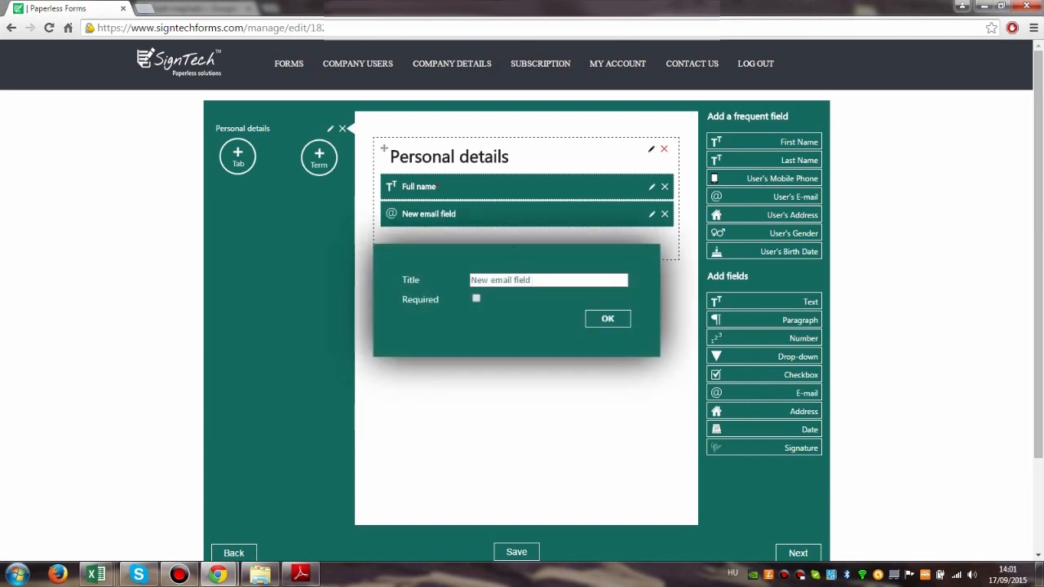
drag(471, 280, 532, 280)
text(Email)
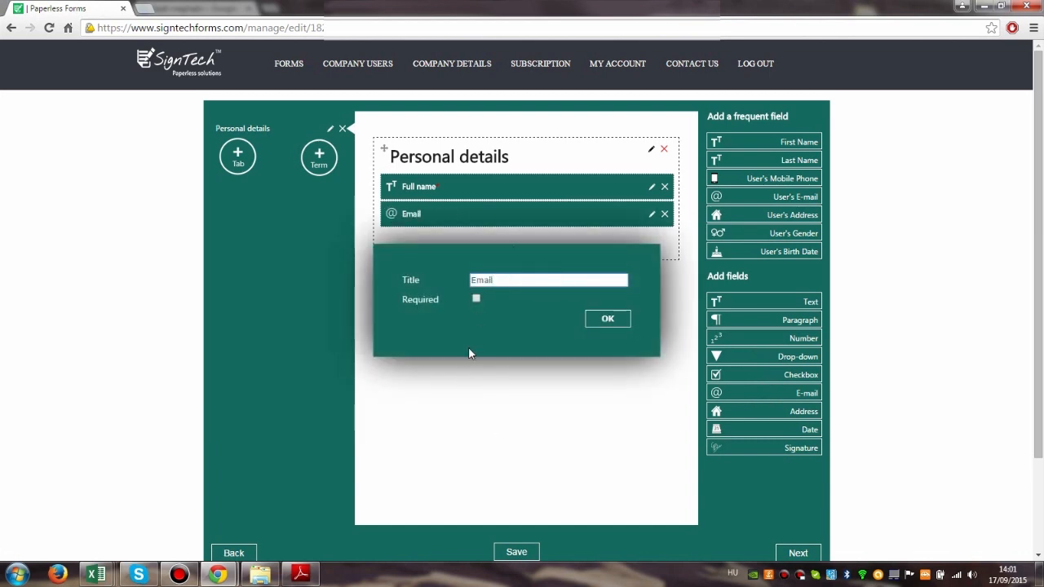
click(476, 299)
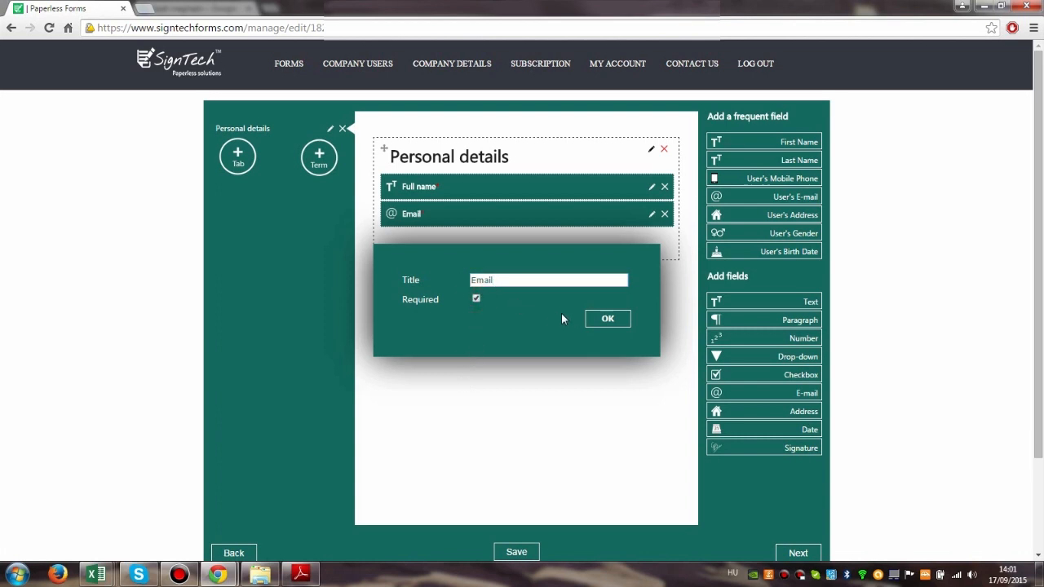
click(615, 322)
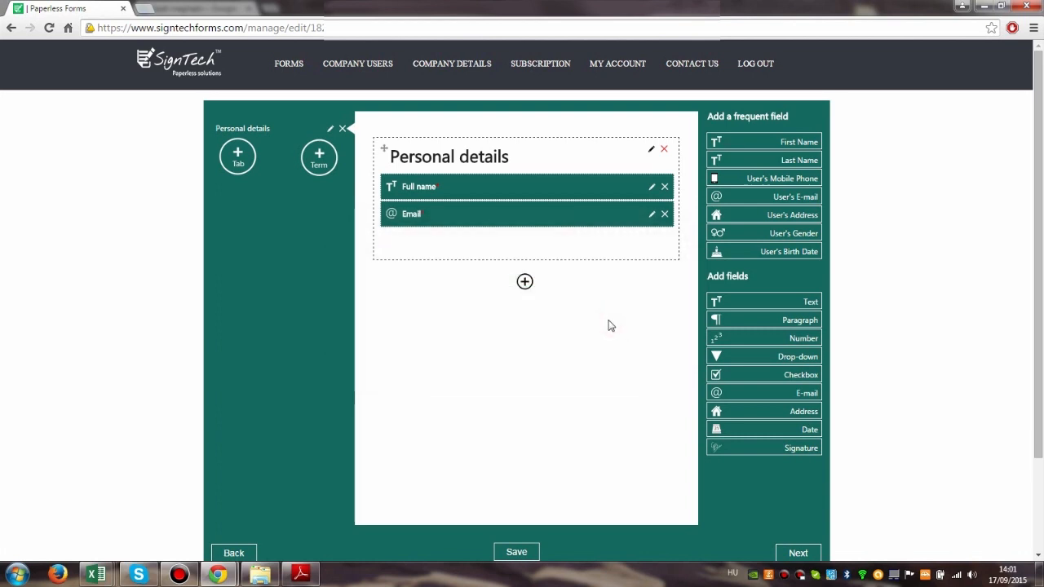
- Check the enquiry PDF and add a required text field titled "Mobile" below the Email field
click(301, 574)
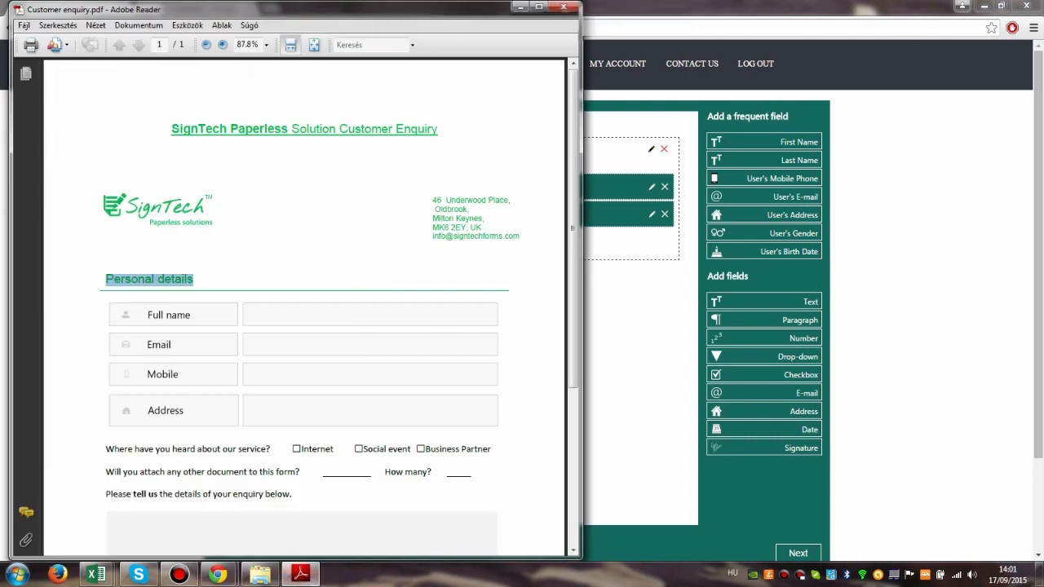
click(521, 8)
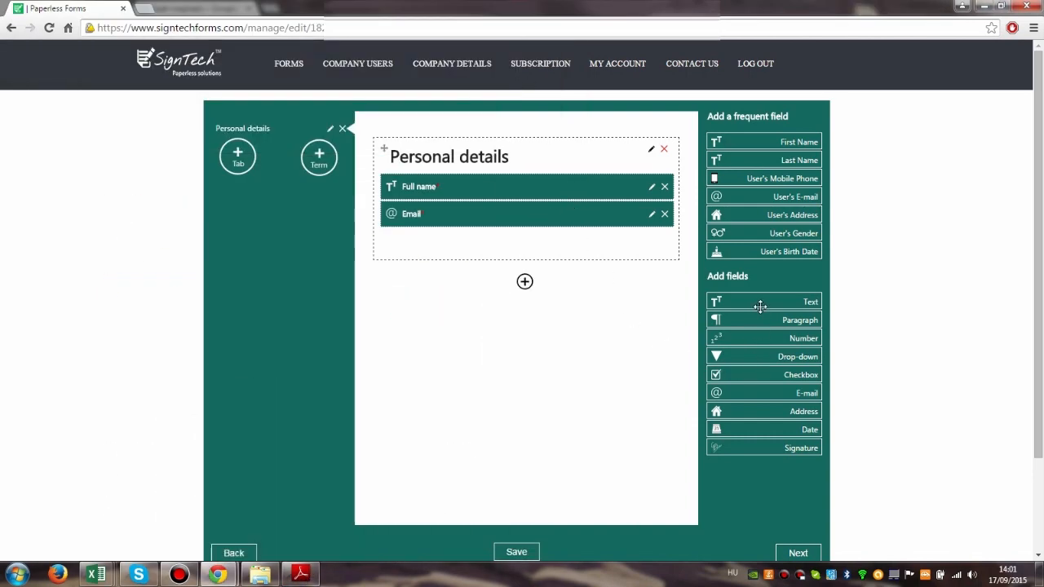
drag(760, 303, 433, 232)
drag(543, 270, 469, 276)
text(Mobile)
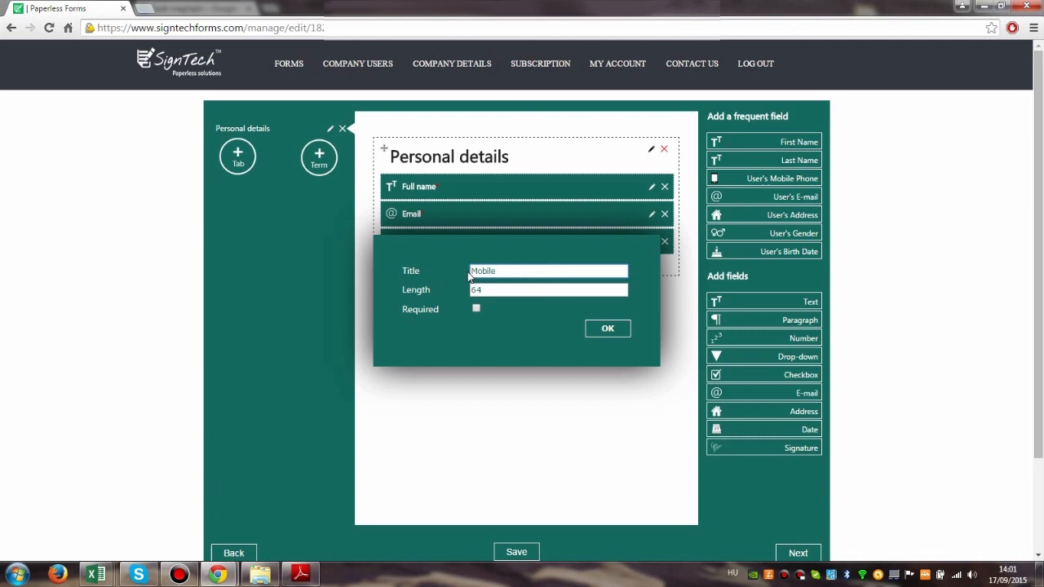
click(477, 309)
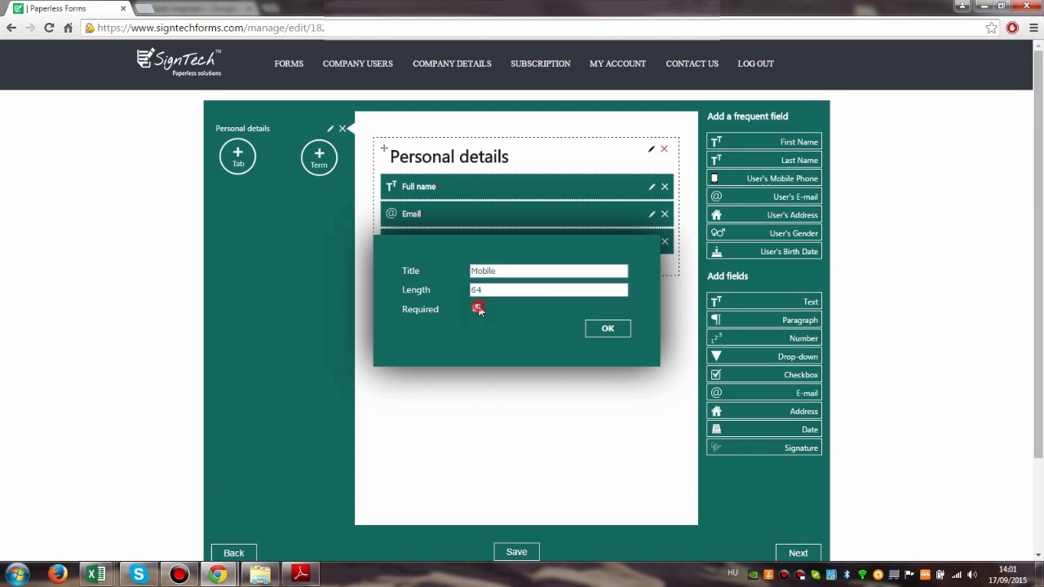
click(611, 334)
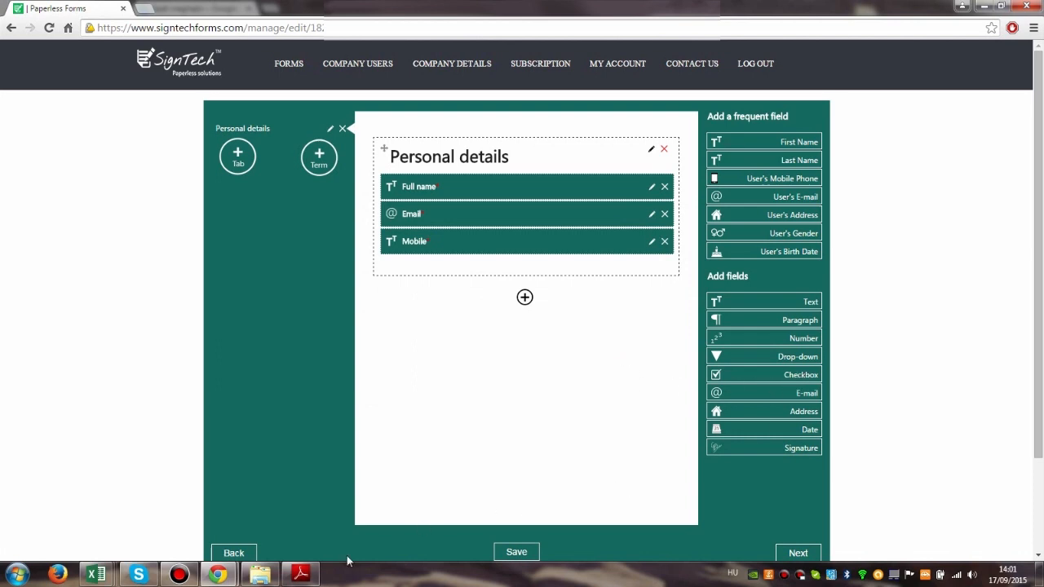
- Check the enquiry PDF and add a required address field titled "Address" below the Mobile field
click(301, 574)
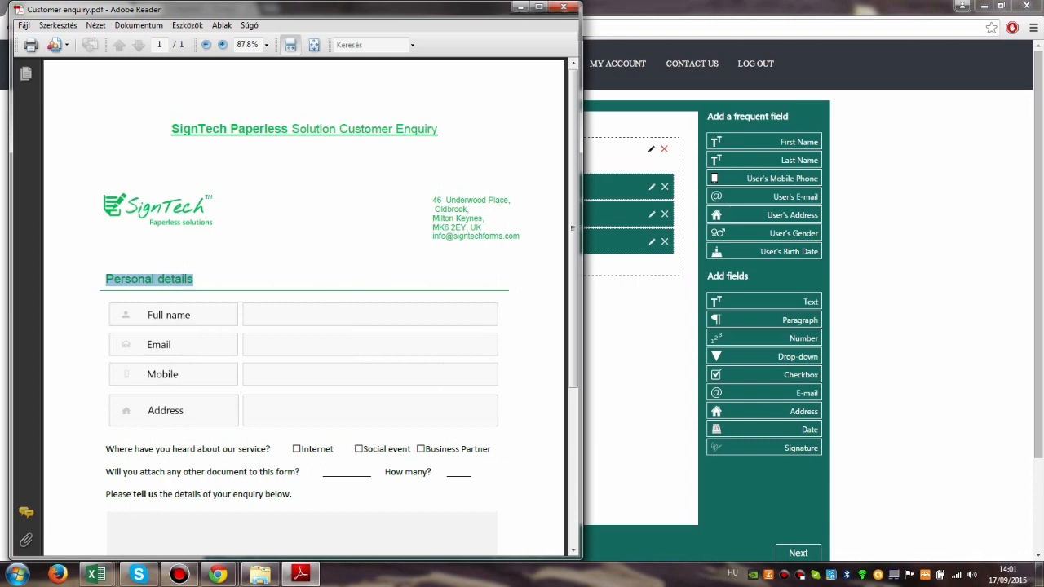
click(598, 243)
drag(772, 412, 448, 266)
click(559, 279)
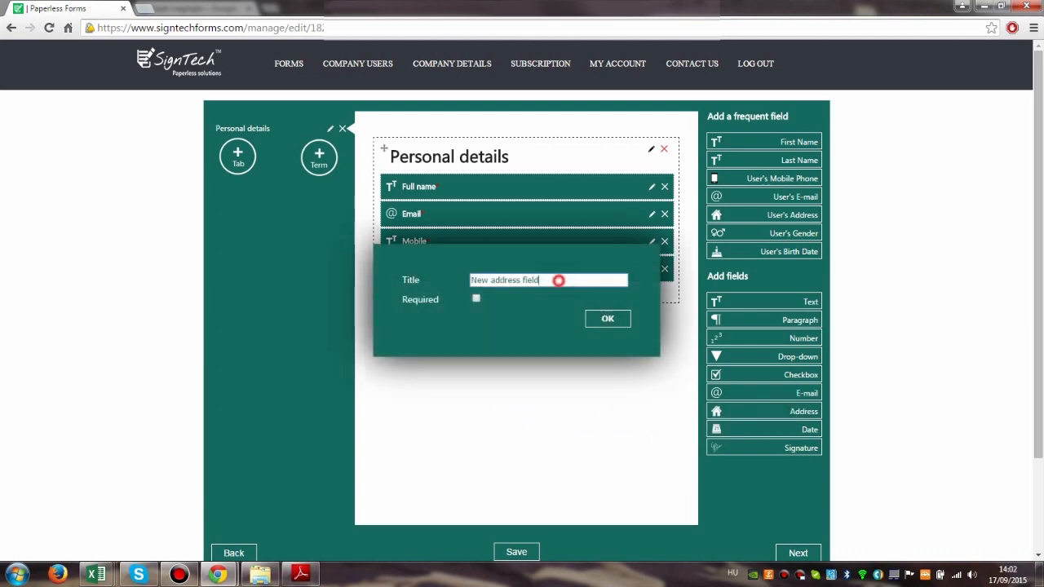
drag(559, 279, 465, 281)
text(Address)
click(474, 300)
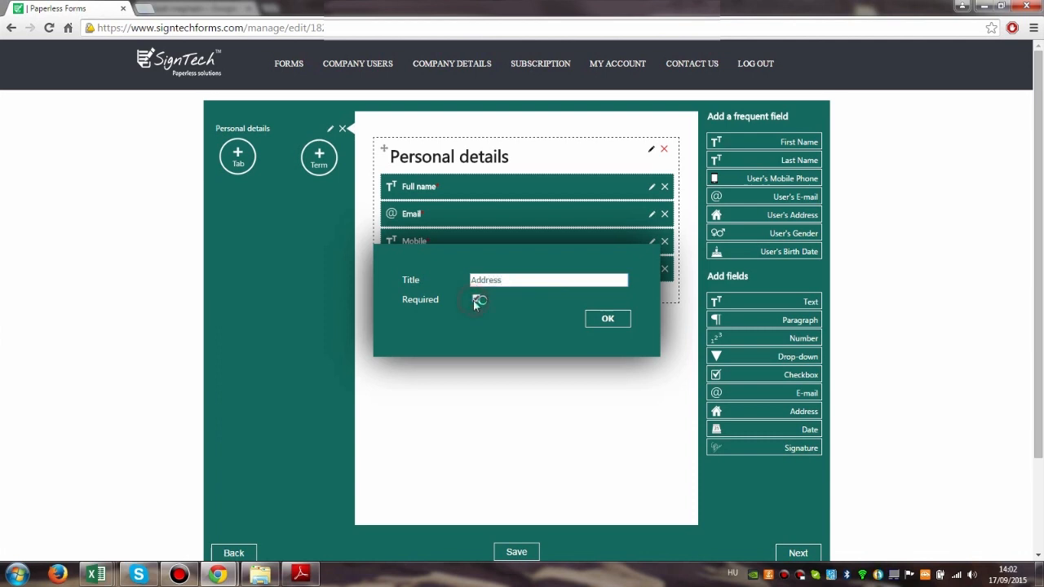
click(608, 321)
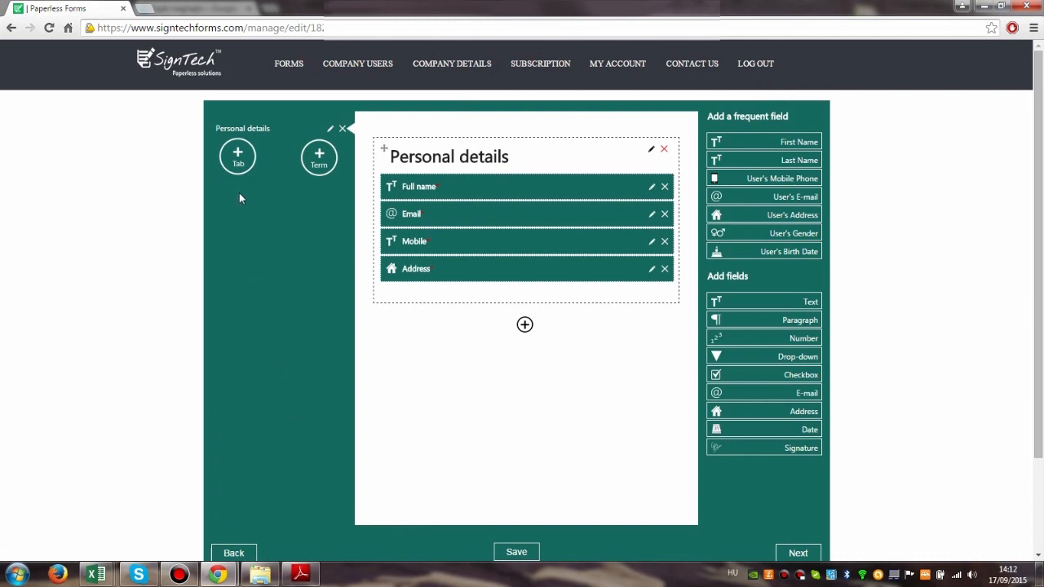
- Add a second form tab titled "Enquiry", taking the word from the heading of the enquiry PDF
click(236, 158)
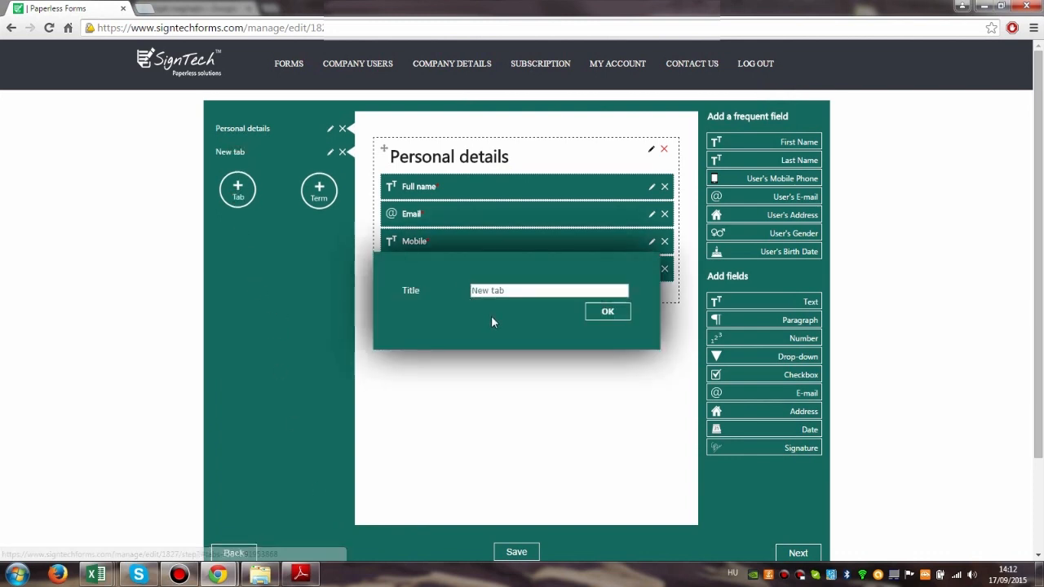
click(300, 575)
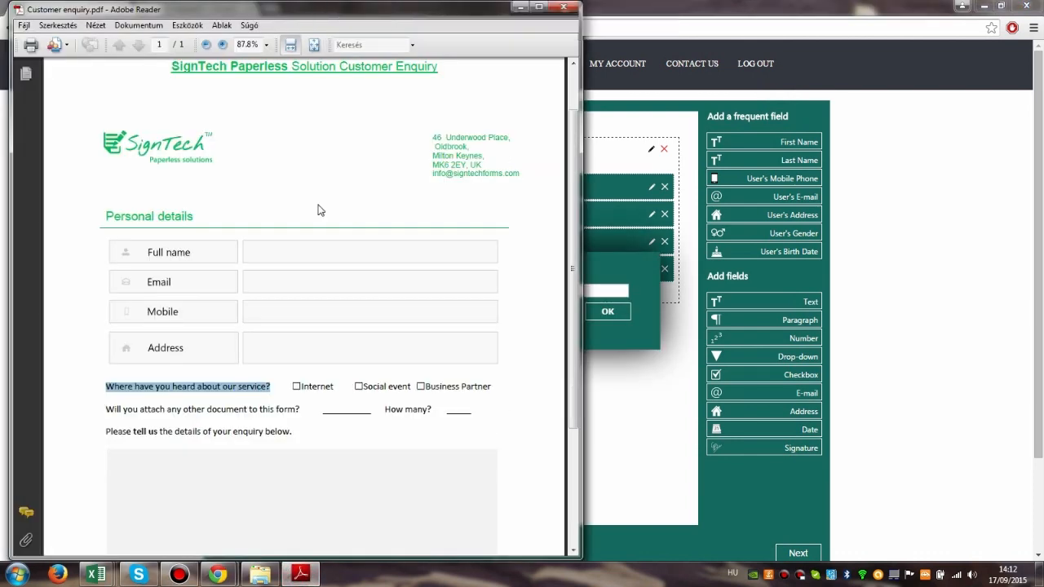
scroll(319, 210, up, 2)
drag(439, 130, 395, 129)
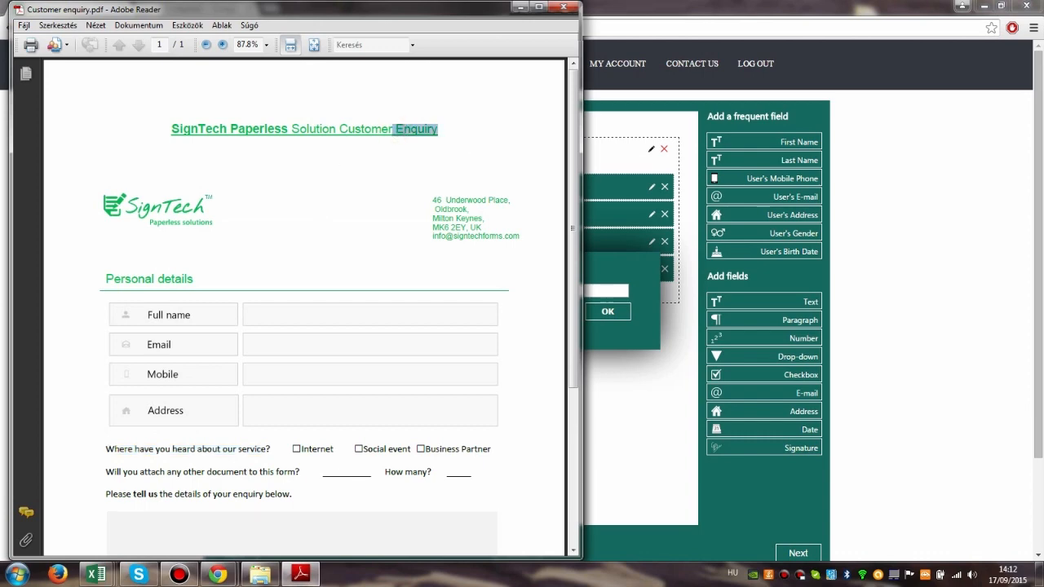
click(520, 7)
click(495, 290)
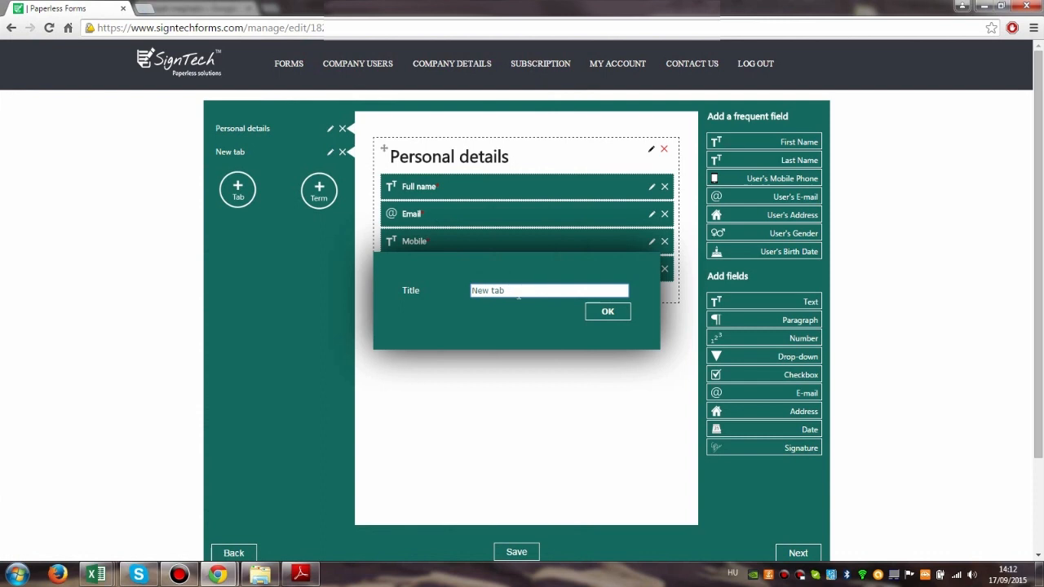
drag(531, 291, 444, 300)
text(Enquiry)
click(610, 312)
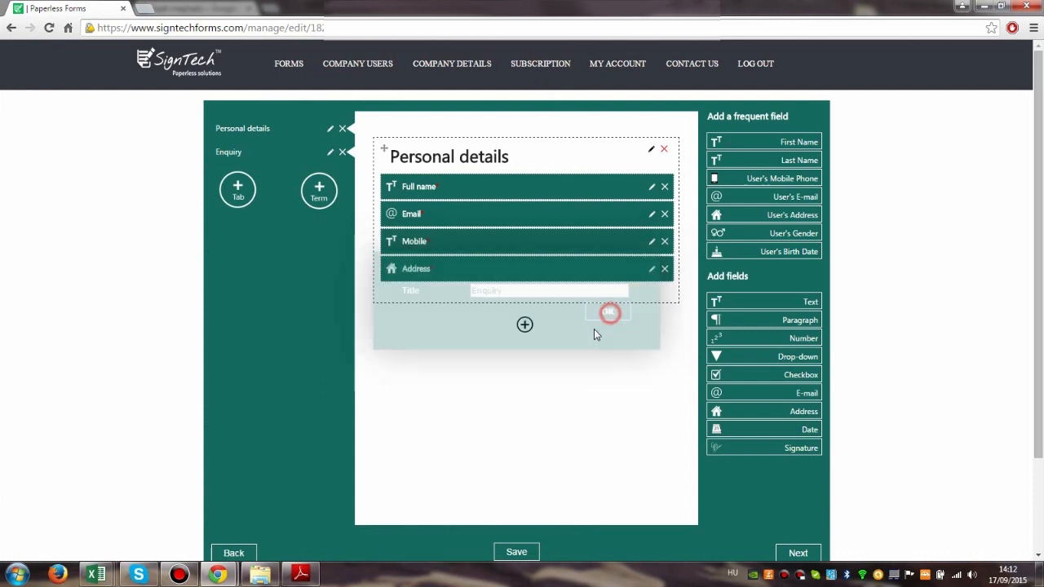
- Rename the new fieldset in the Enquiry tab as "Enquiry"
click(245, 155)
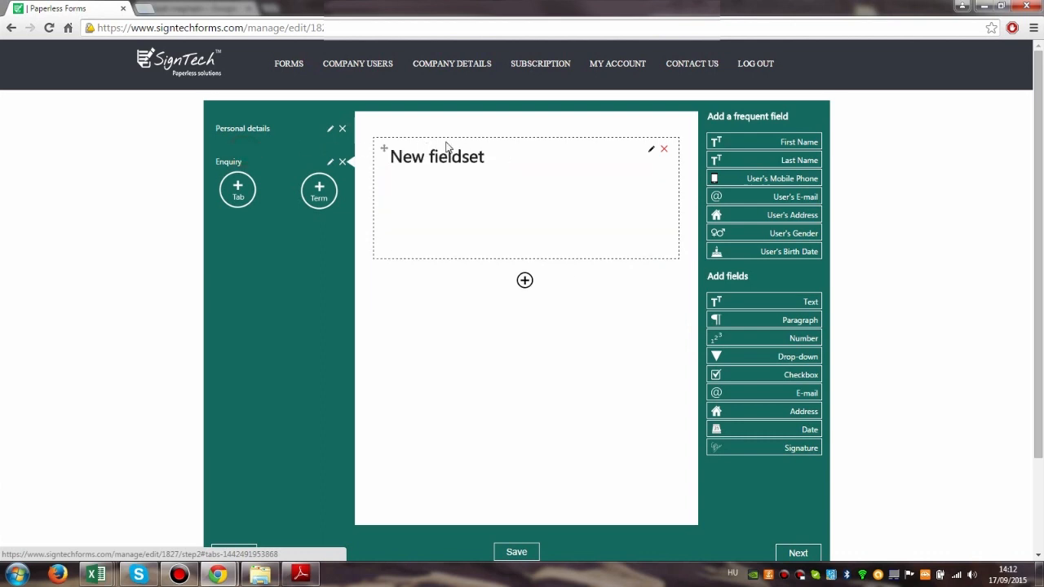
click(651, 150)
drag(563, 205, 461, 206)
text(Enquiry)
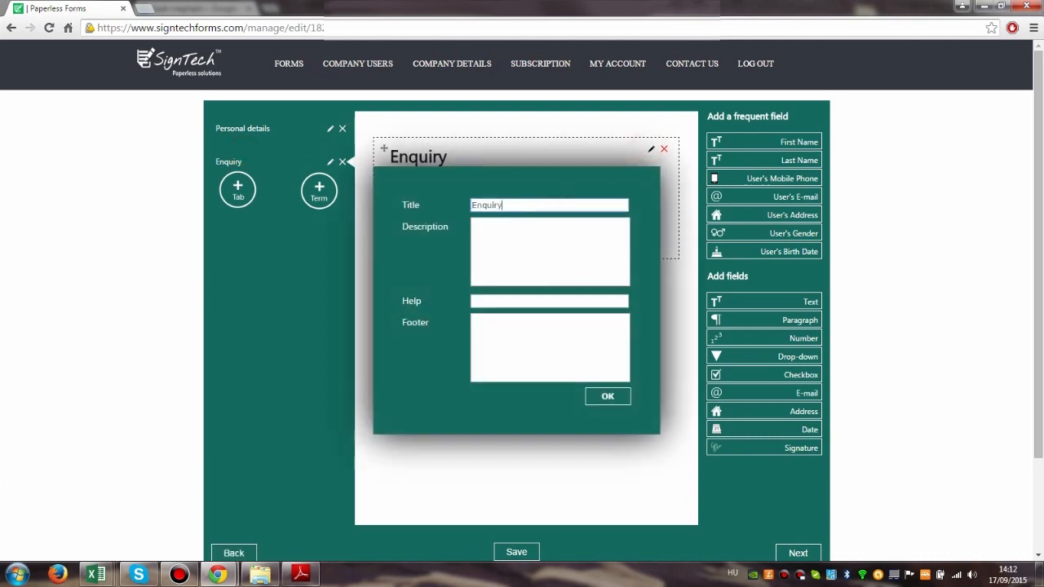
click(608, 396)
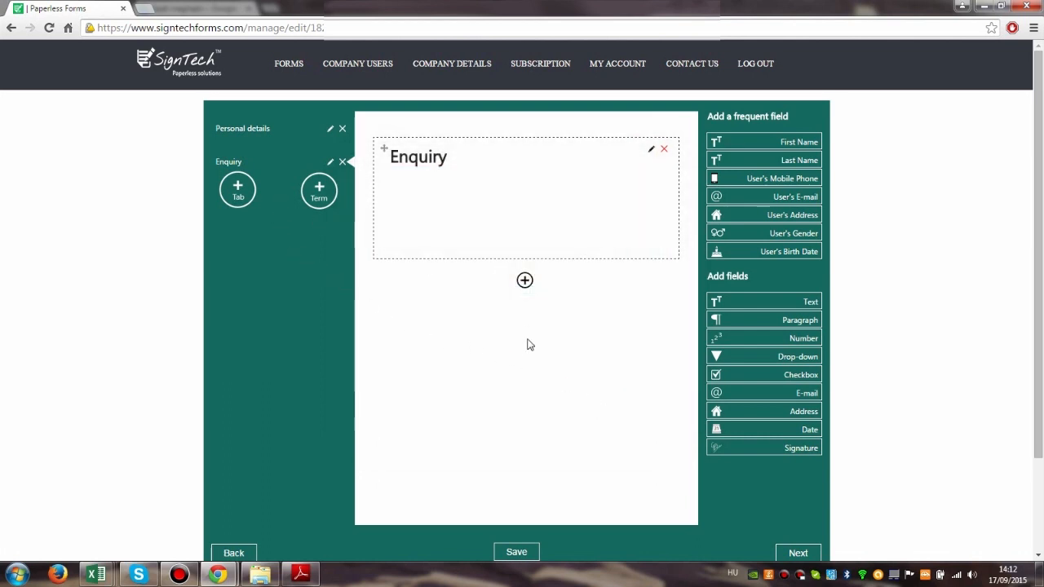
- Add a checkbox field to the Enquiry fieldset titled "Where have you heard about our service?", copying the question from the enquiry PDF
click(301, 574)
scroll(302, 326, down, 2)
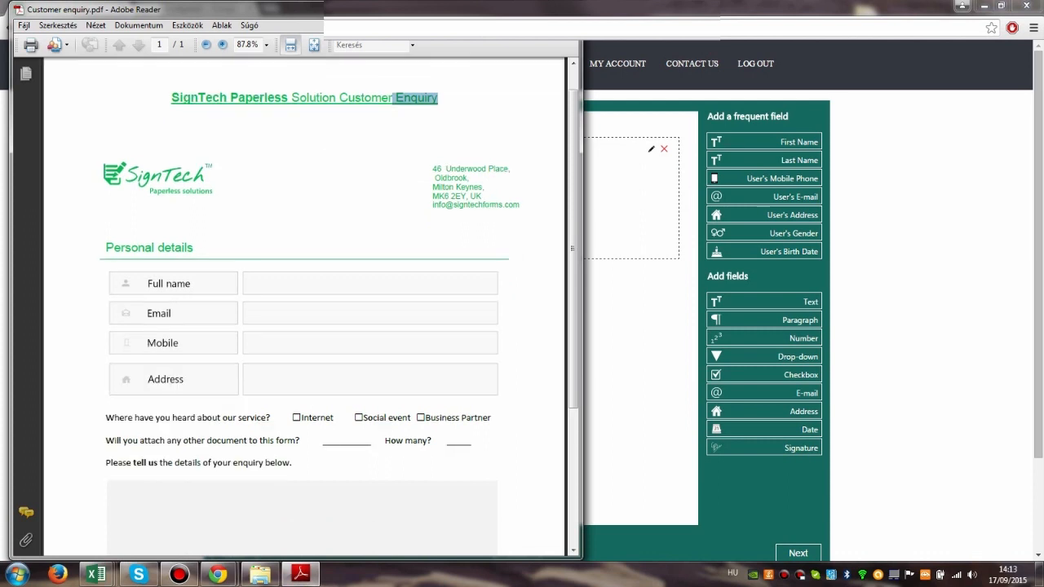
click(105, 390)
drag(105, 391, 270, 386)
key(ctrl+c)
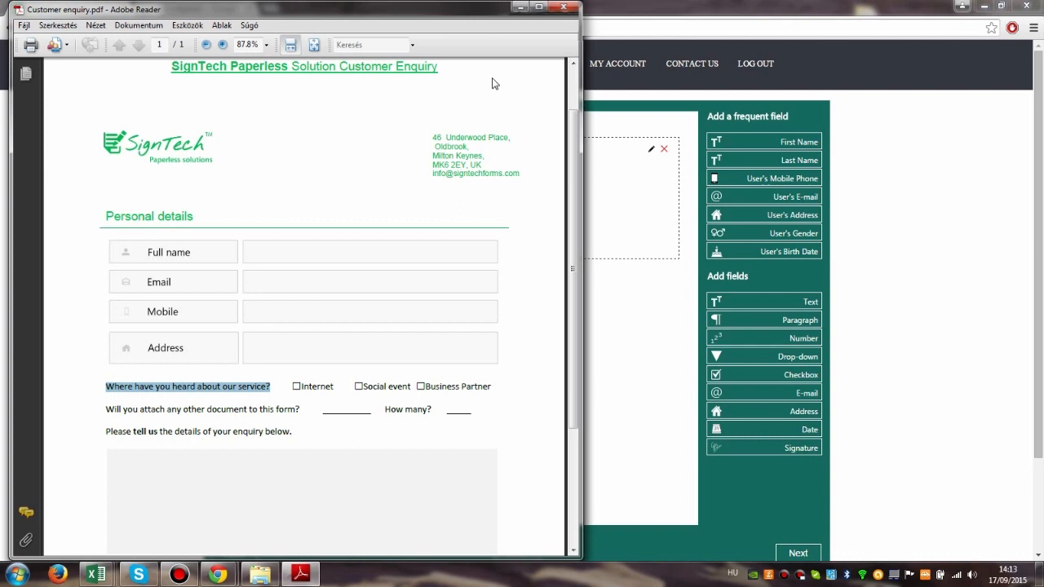
click(521, 7)
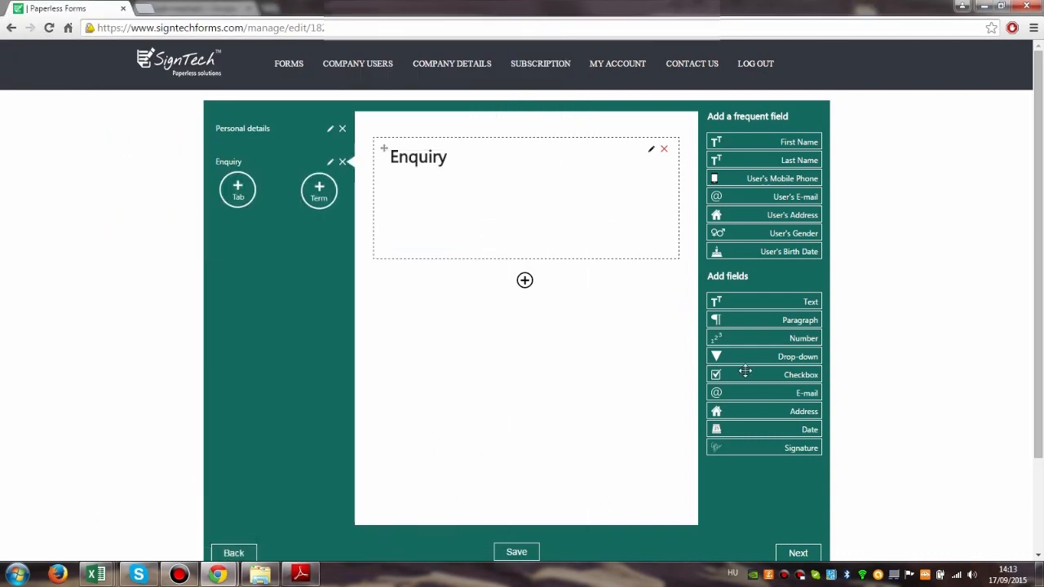
drag(750, 373, 440, 194)
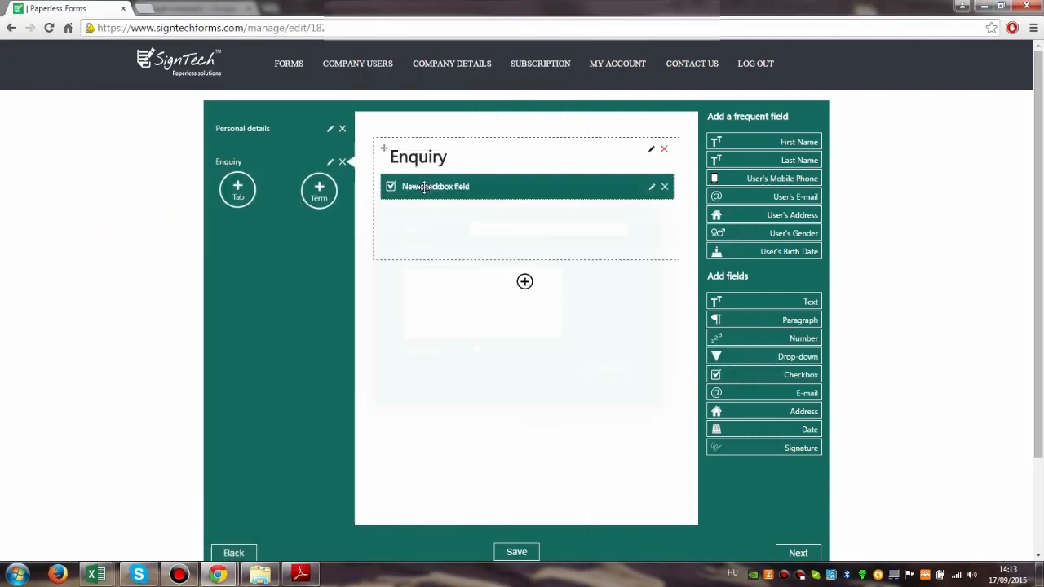
drag(571, 229, 469, 230)
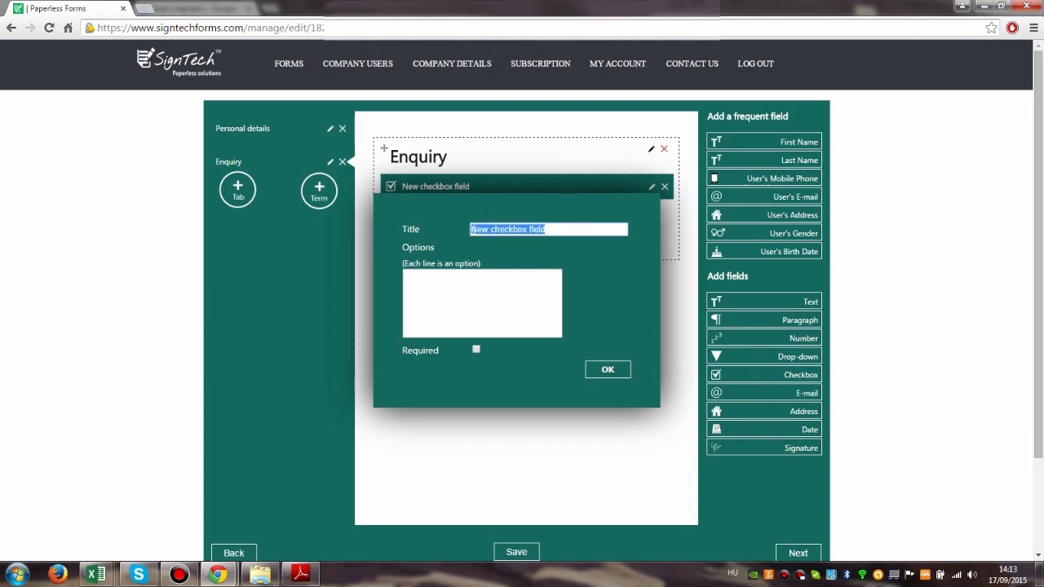
key(ctrl+v)
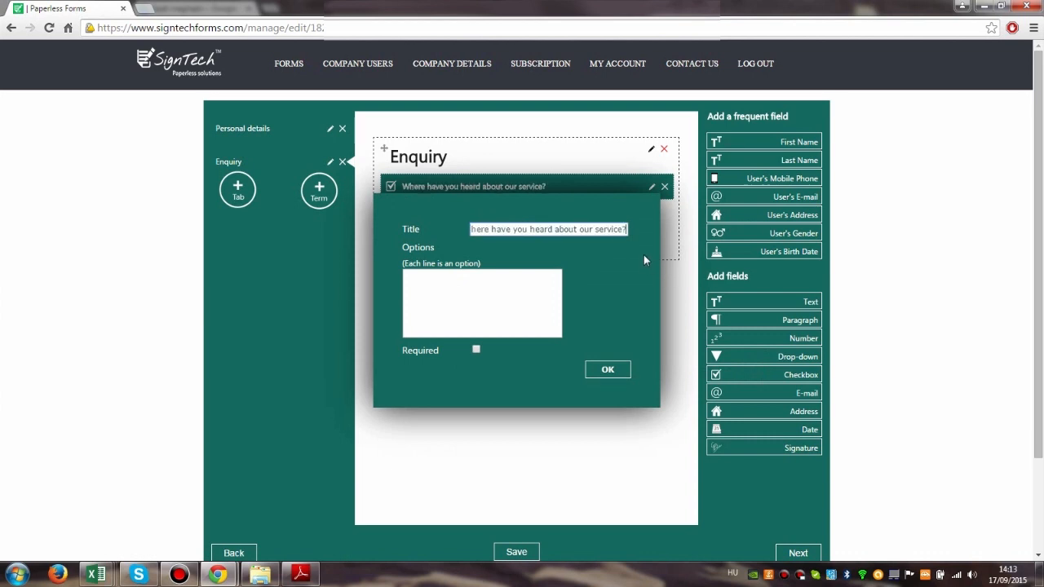
- Check the answer choices in the enquiry PDF and enter "Internet" as the checkbox field's first option
click(302, 576)
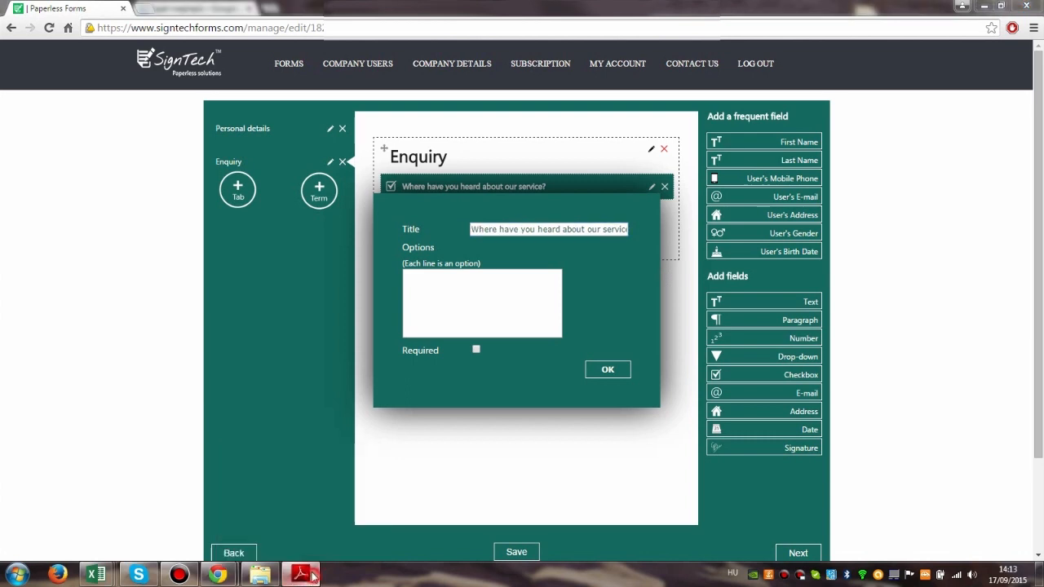
drag(333, 387, 303, 386)
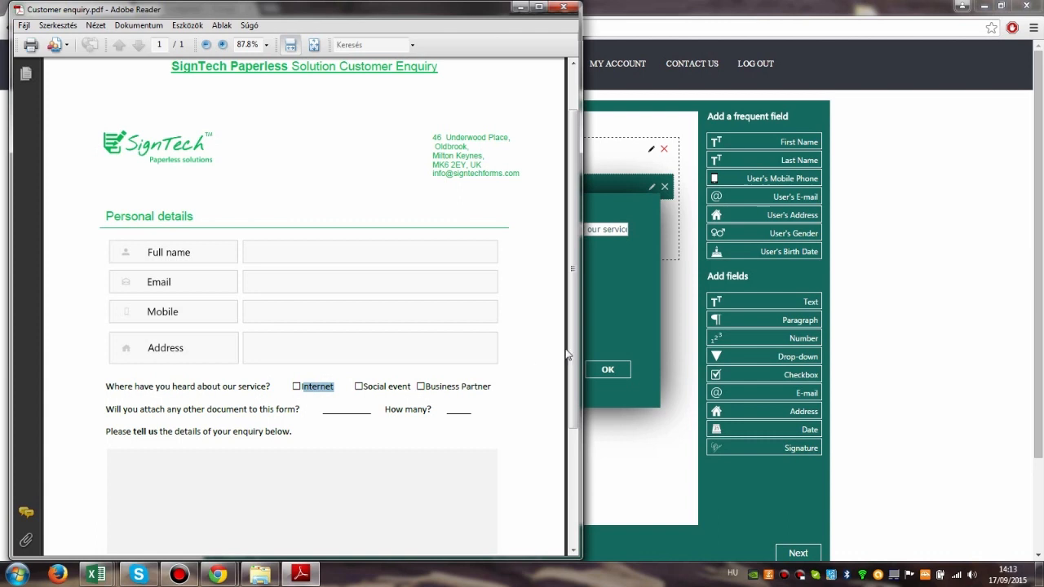
click(637, 308)
text(nternet)
click(405, 274)
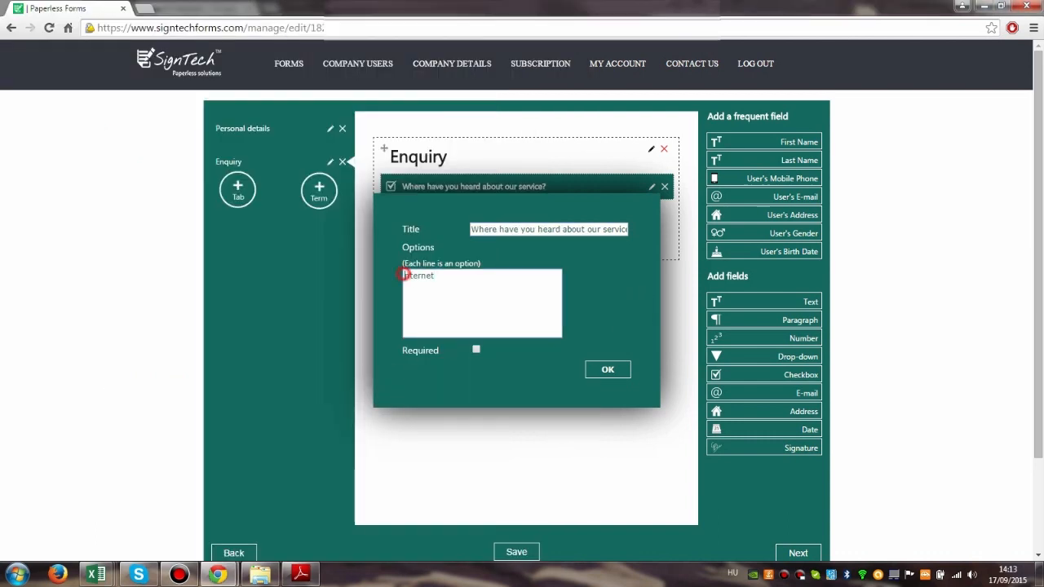
text(I)
- Copy "Social event" from the enquiry PDF into the checkbox field's options as a second line
click(301, 574)
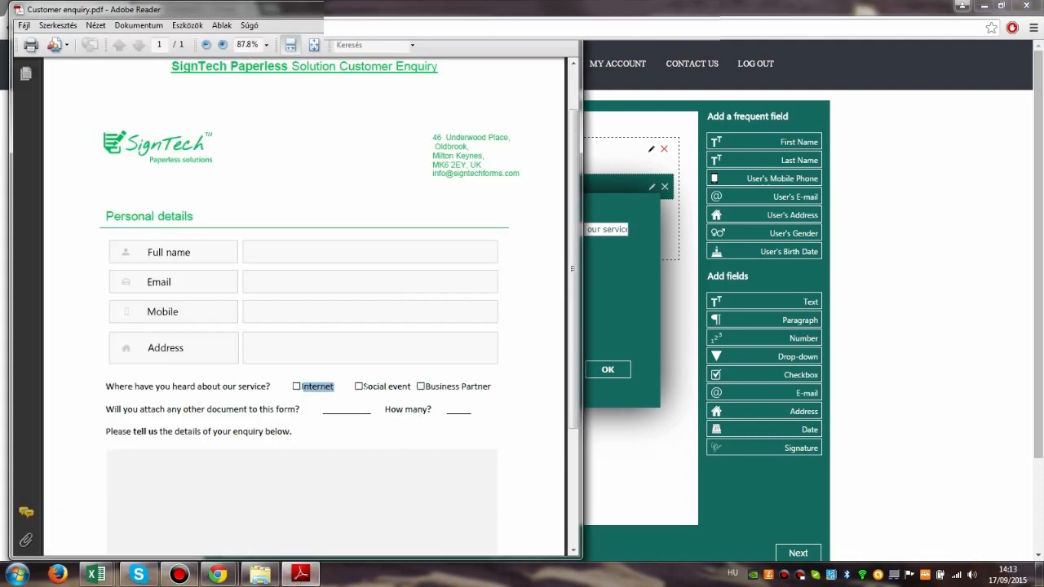
drag(363, 387, 401, 386)
key(ctrl+c)
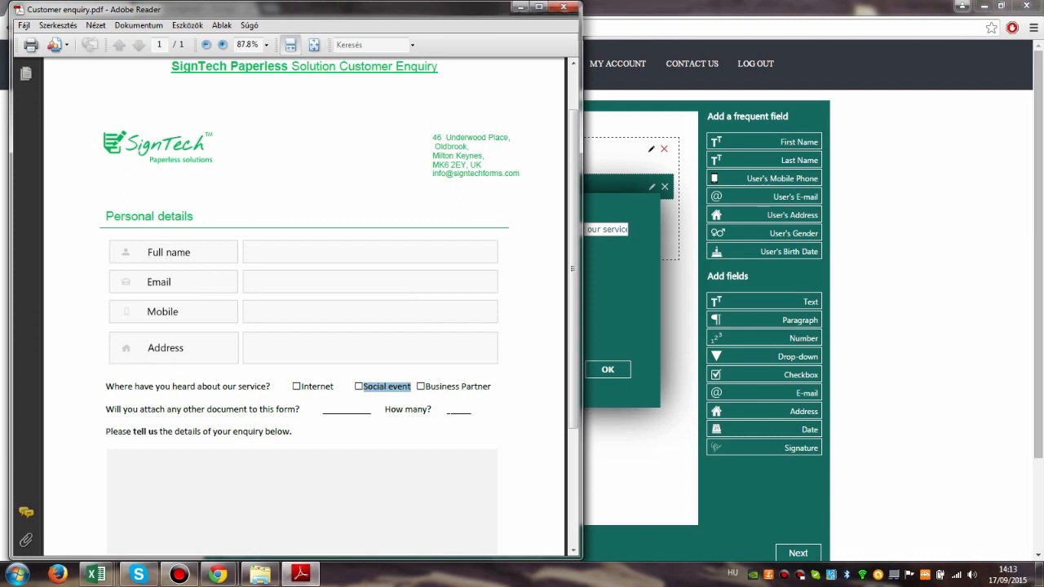
click(633, 283)
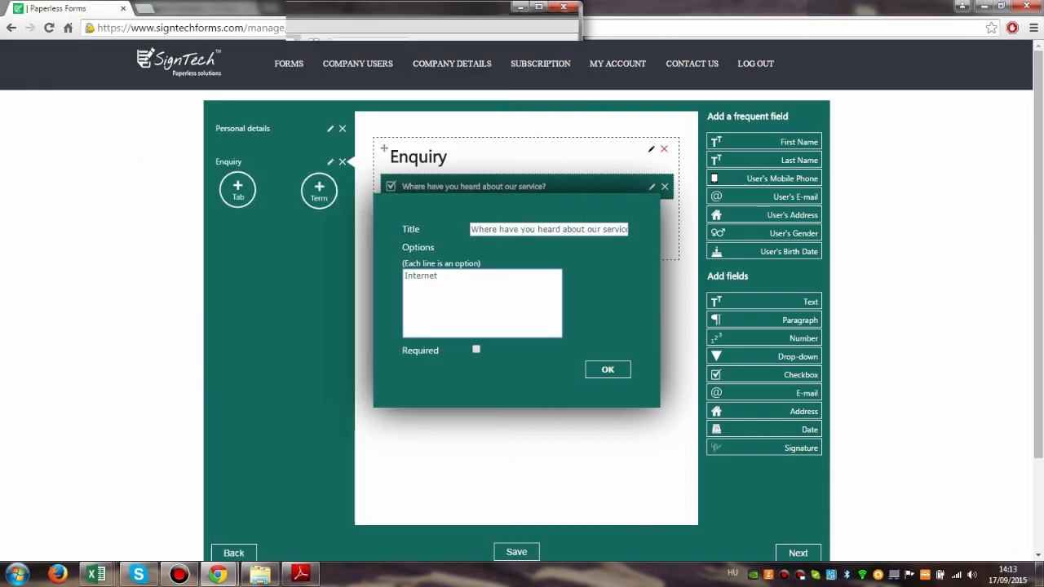
click(448, 278)
key(Return)
key(ctrl+v)
- Copy "Business Partner" from the enquiry PDF as the third checkbox option and accept the field's settings
click(300, 575)
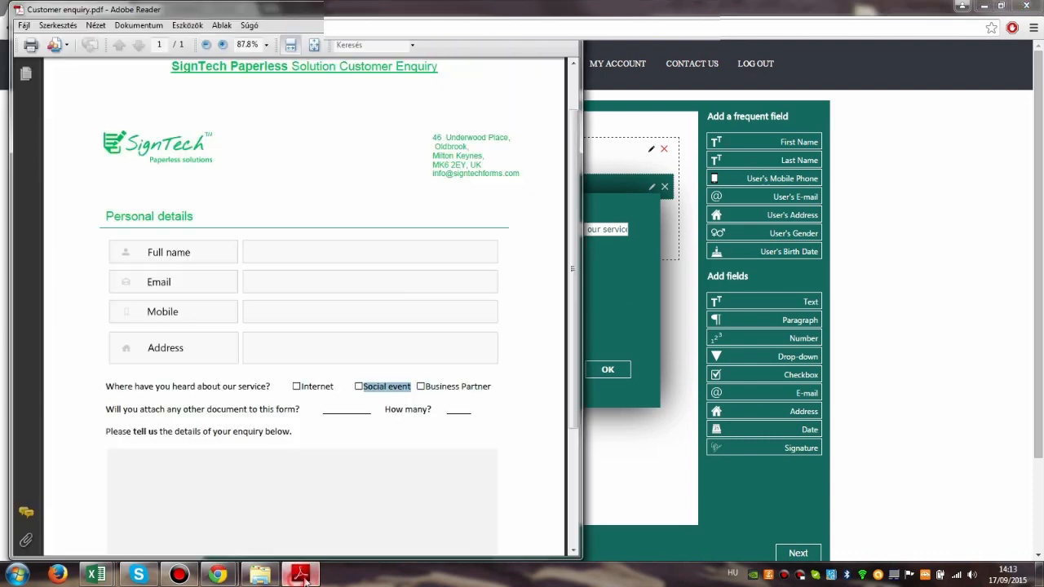
drag(421, 386, 491, 387)
key(ctrl+c)
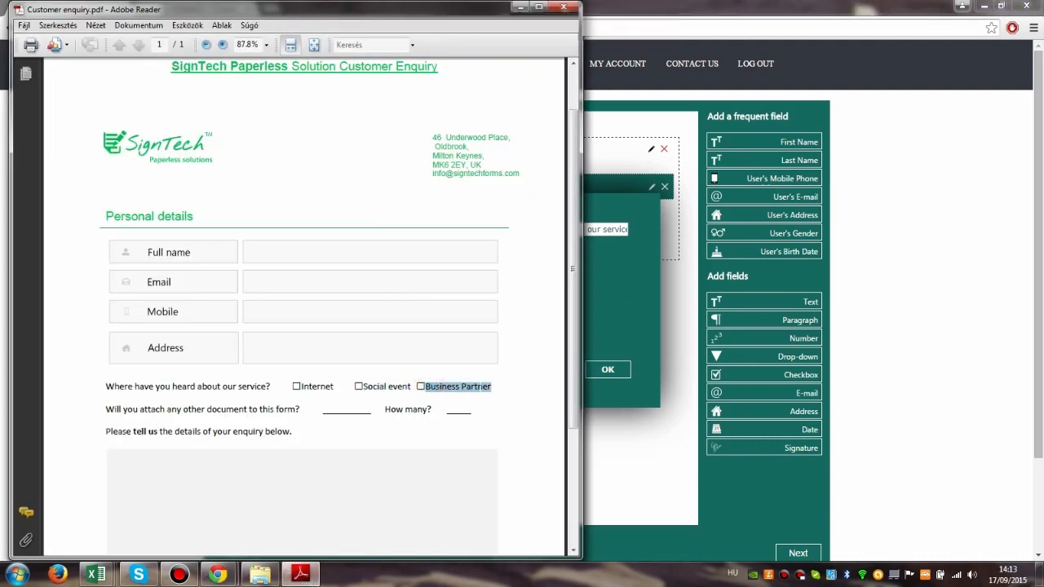
click(616, 313)
key(Return)
key(ctrl+v)
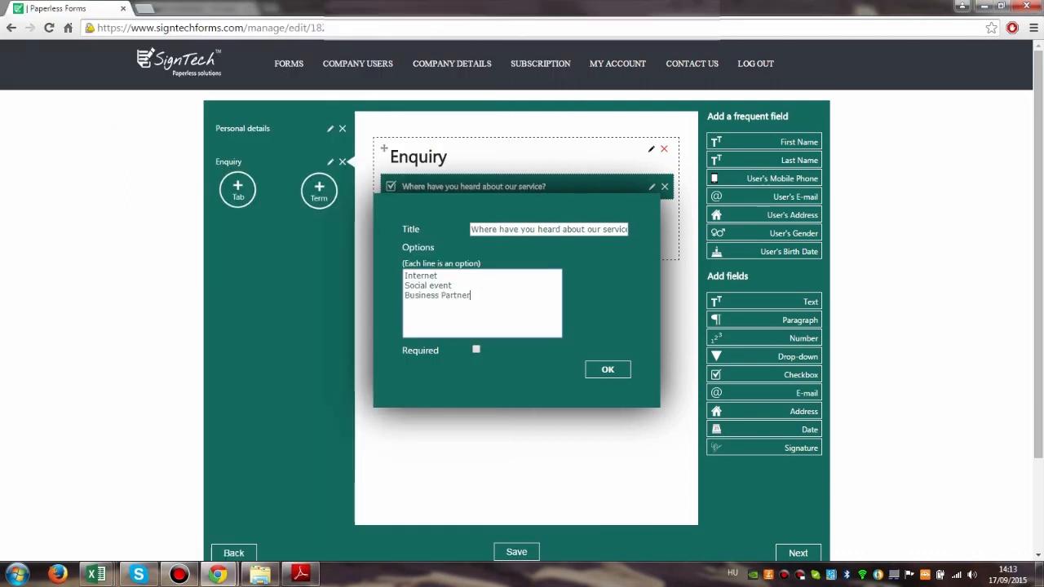
click(607, 371)
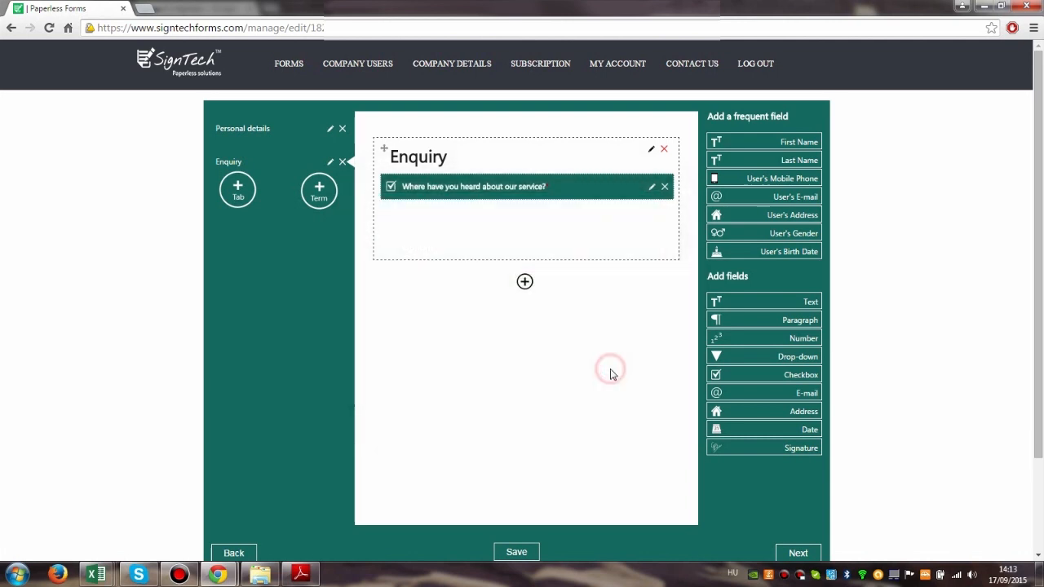
- Add a drop-down field below the checkbox field, titled "Will you attach any other document to this form?" as worded in the enquiry PDF
click(300, 575)
drag(105, 408, 299, 408)
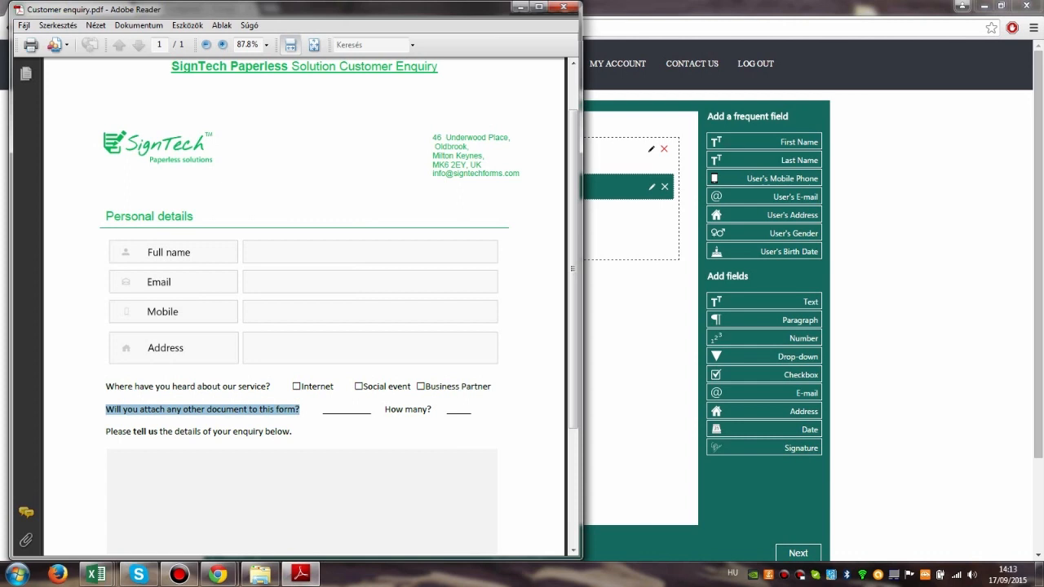
click(520, 8)
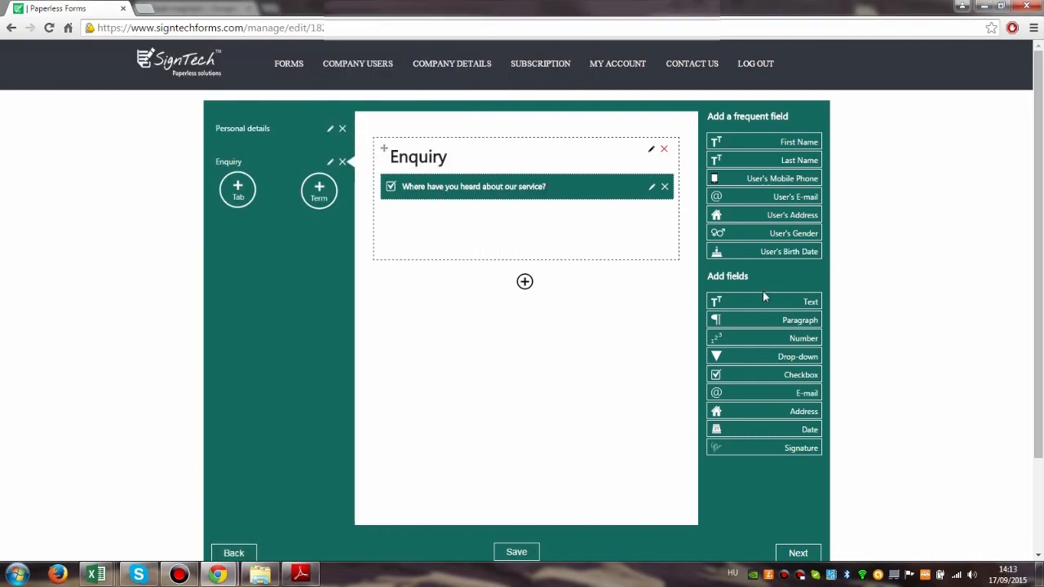
drag(771, 352, 443, 214)
drag(575, 229, 466, 230)
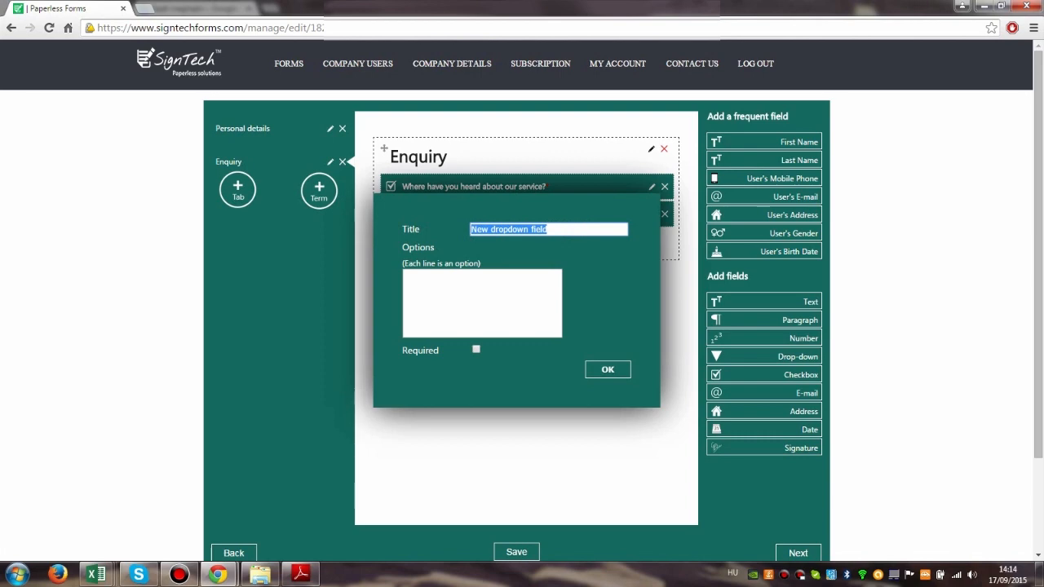
key(ctrl+v)
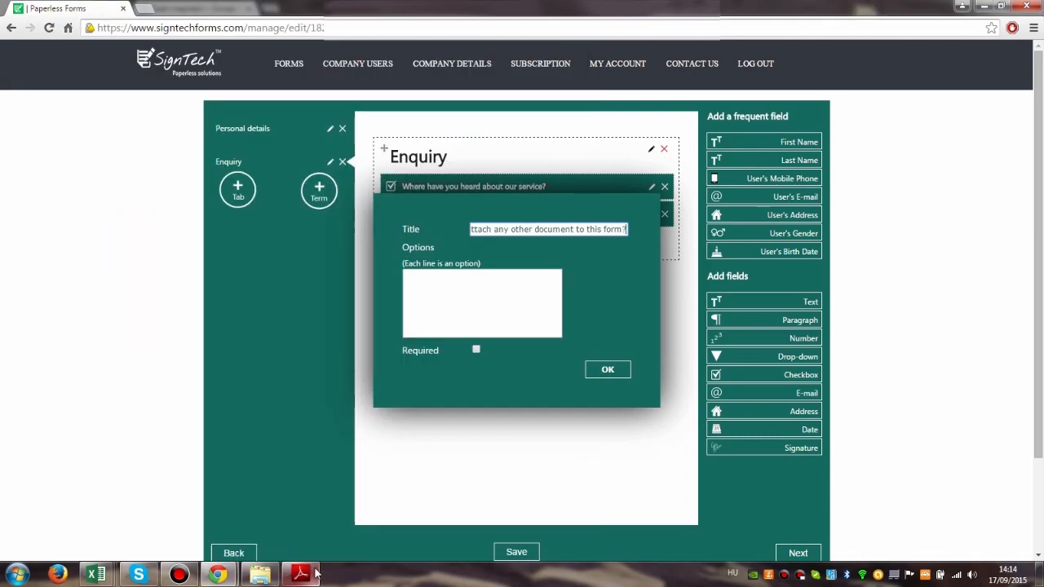
- Check the attachment question in the enquiry PDF, give the drop-down field the options "Yes" and "No", and accept its settings
click(316, 574)
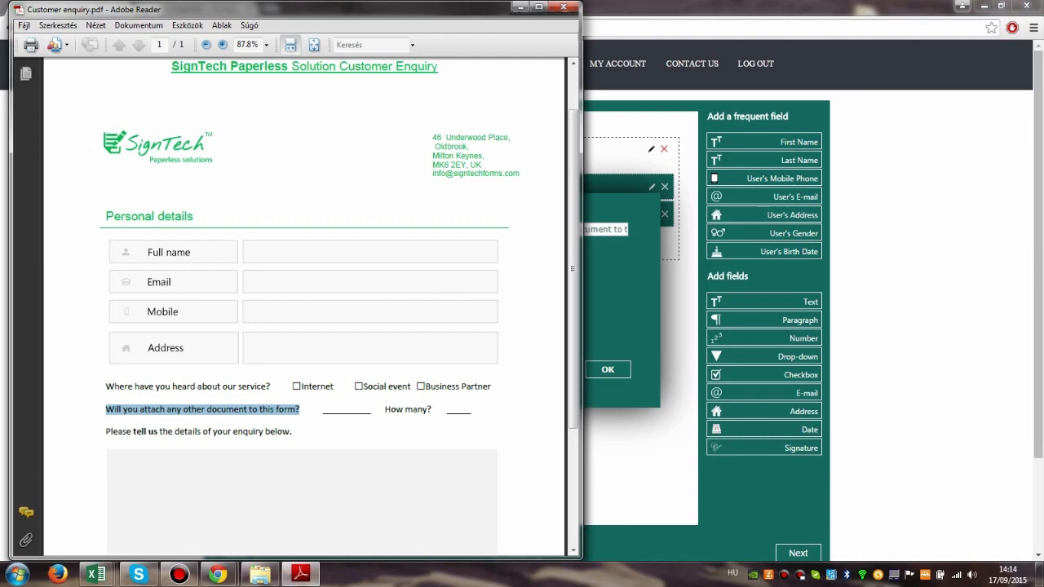
key(alt+Tab)
click(430, 281)
text(Yes )
text(No)
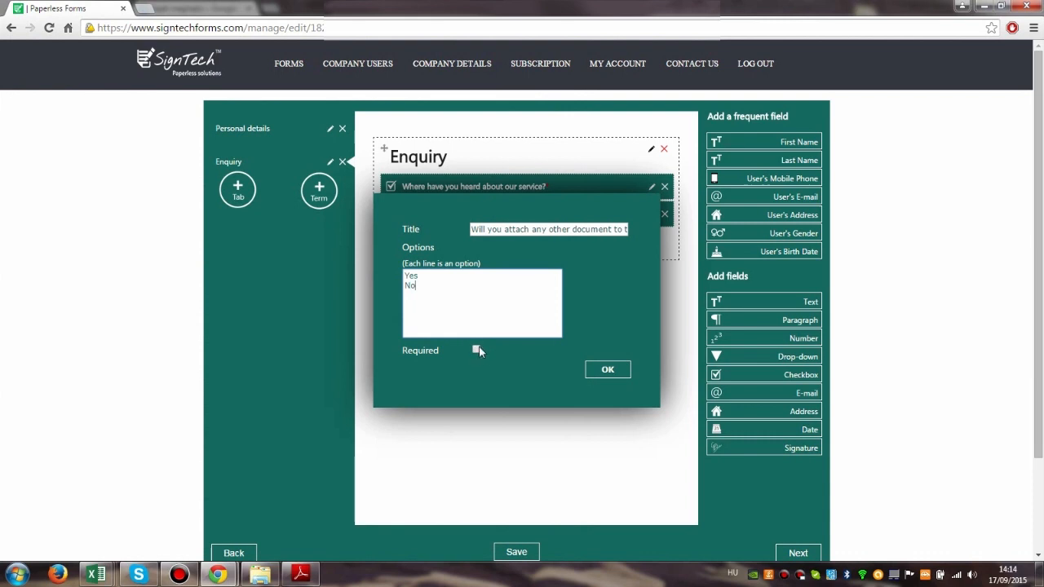
click(606, 370)
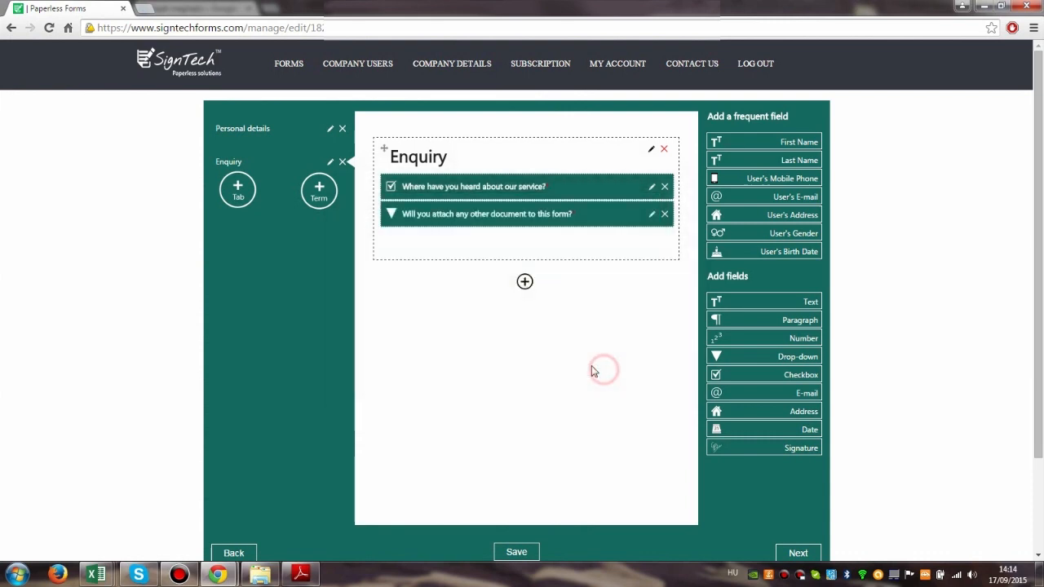
- Add a required number field of type Float below the drop-down field, titled "How many?" as in the enquiry PDF
click(301, 575)
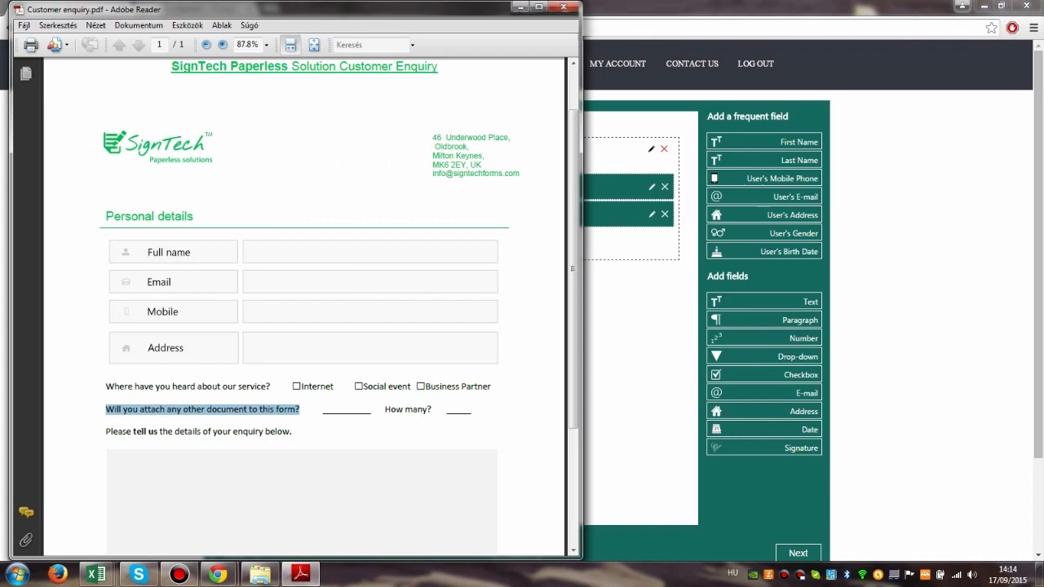
drag(384, 409, 432, 409)
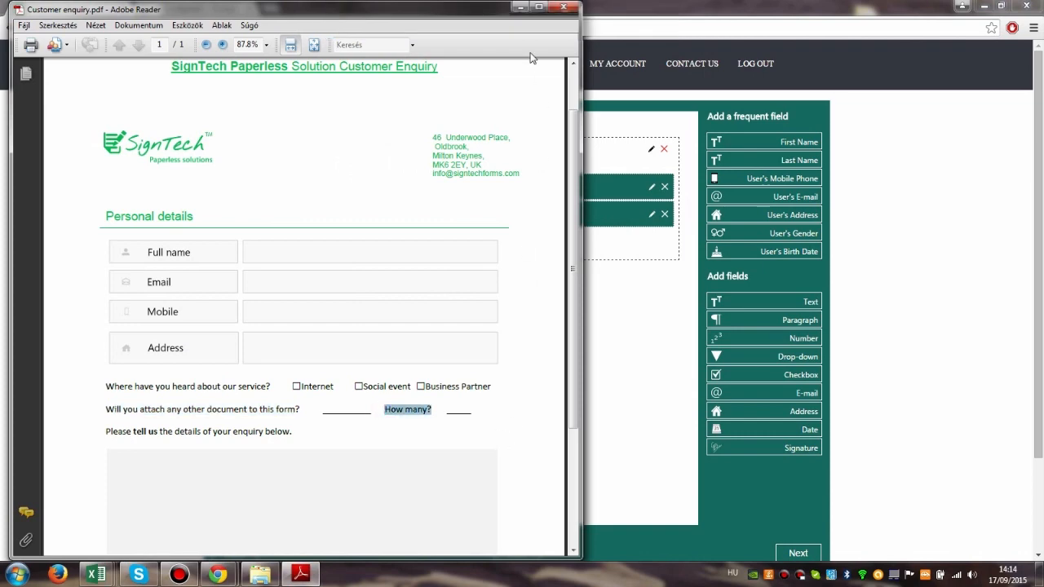
click(608, 53)
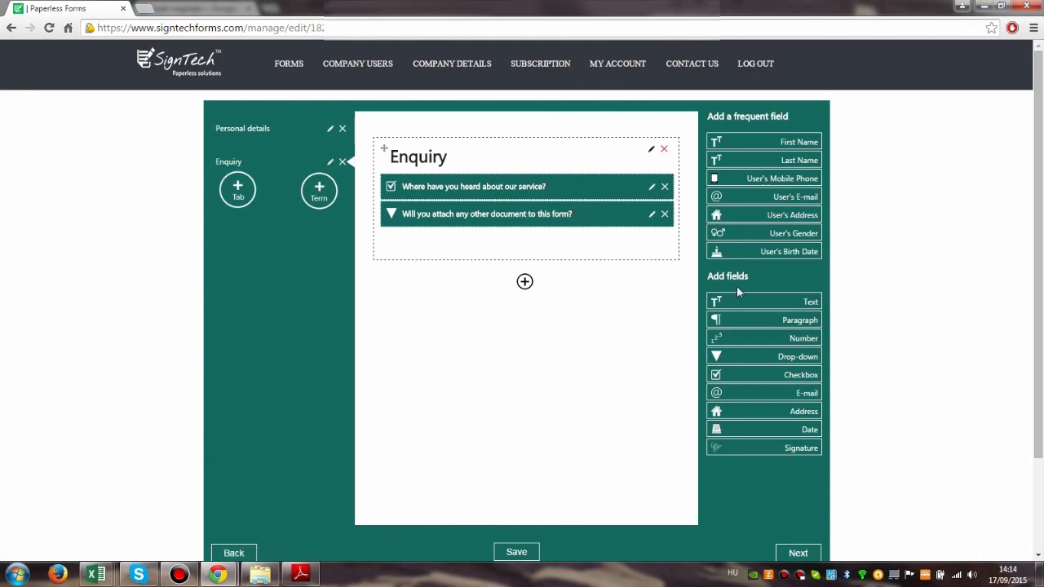
drag(788, 337, 473, 238)
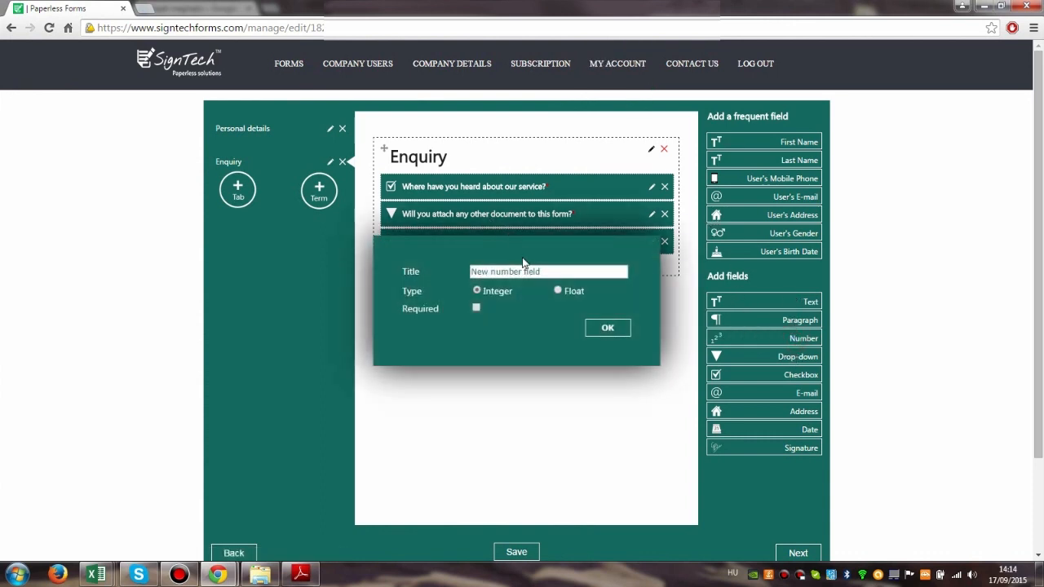
drag(555, 271, 463, 277)
key(BackSpace)
click(557, 291)
click(477, 307)
click(607, 328)
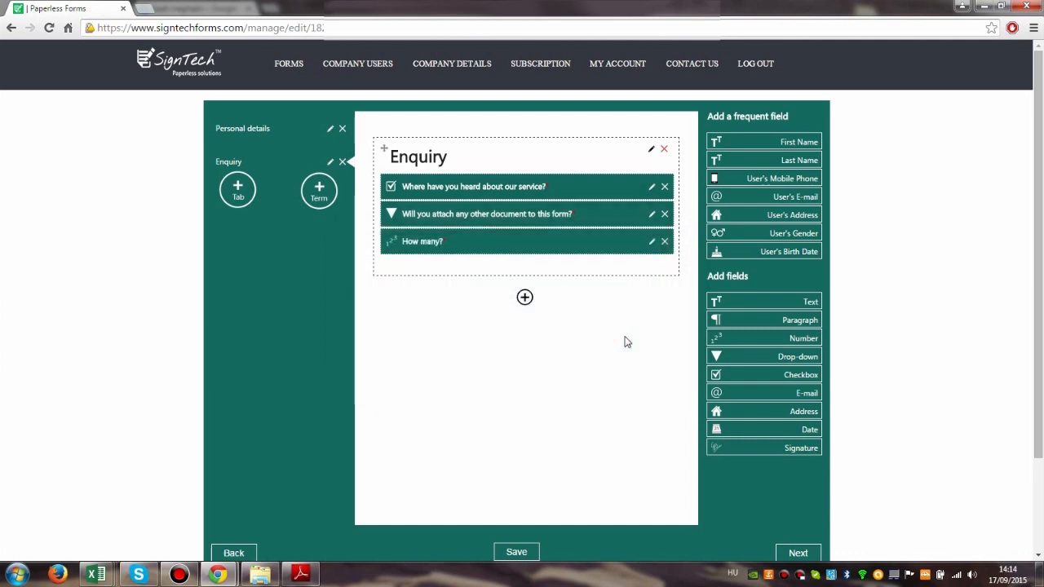
- Copy the sentence "Please tell us the details of your enquiry below." from the enquiry PDF and return to the form editor
click(301, 575)
scroll(304, 326, down, 4)
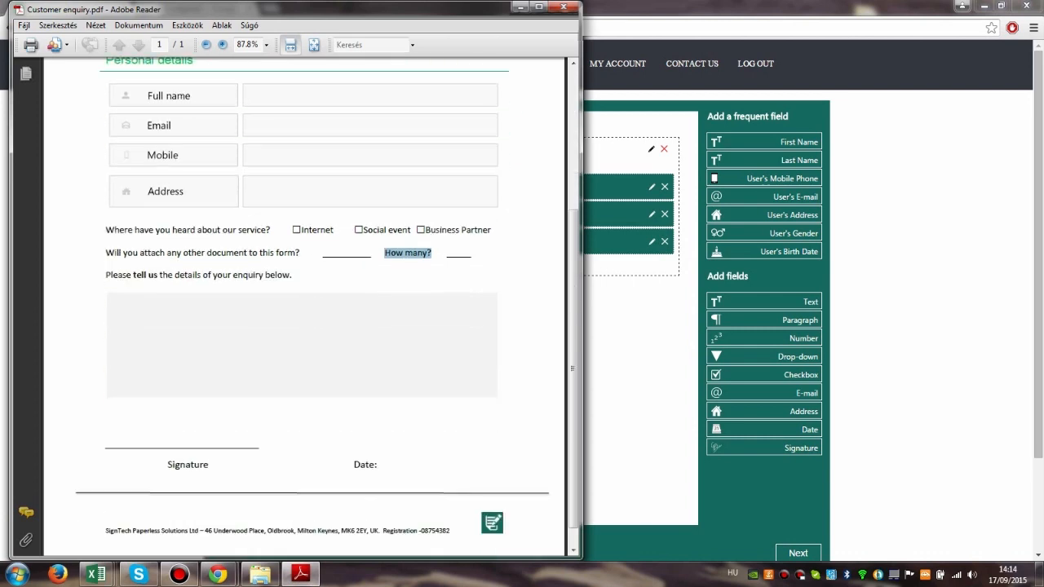
drag(103, 275, 289, 275)
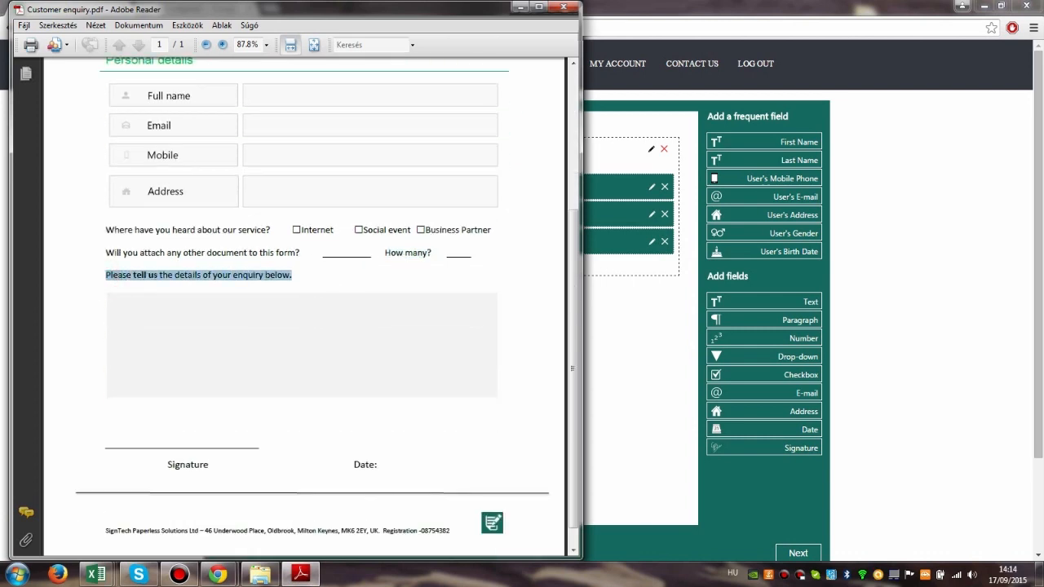
click(610, 254)
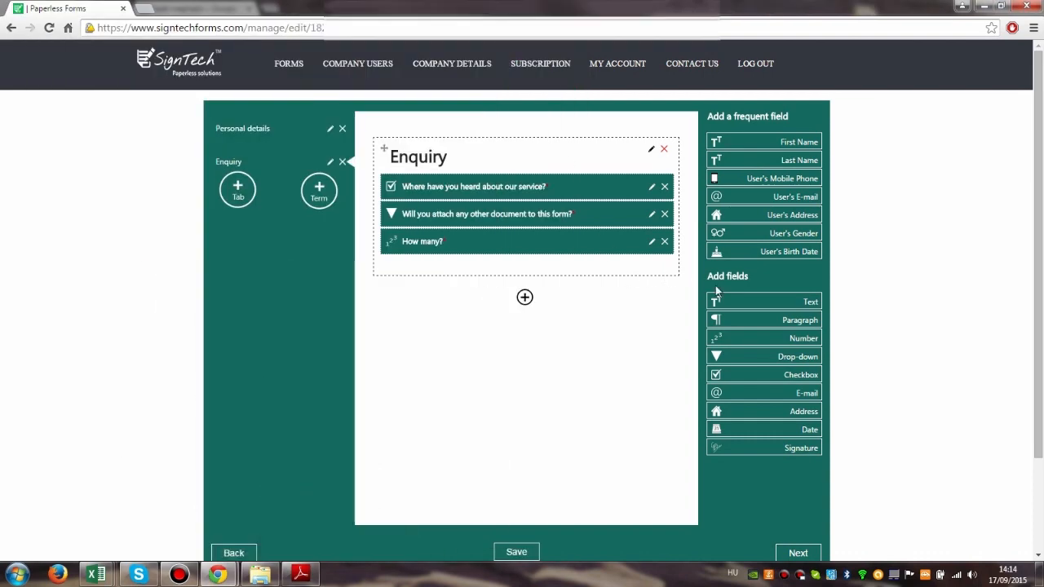
- Add a required paragraph field below "How many?", titled "Please tell us the details of your enquiry below.", and save the form
drag(750, 319, 429, 269)
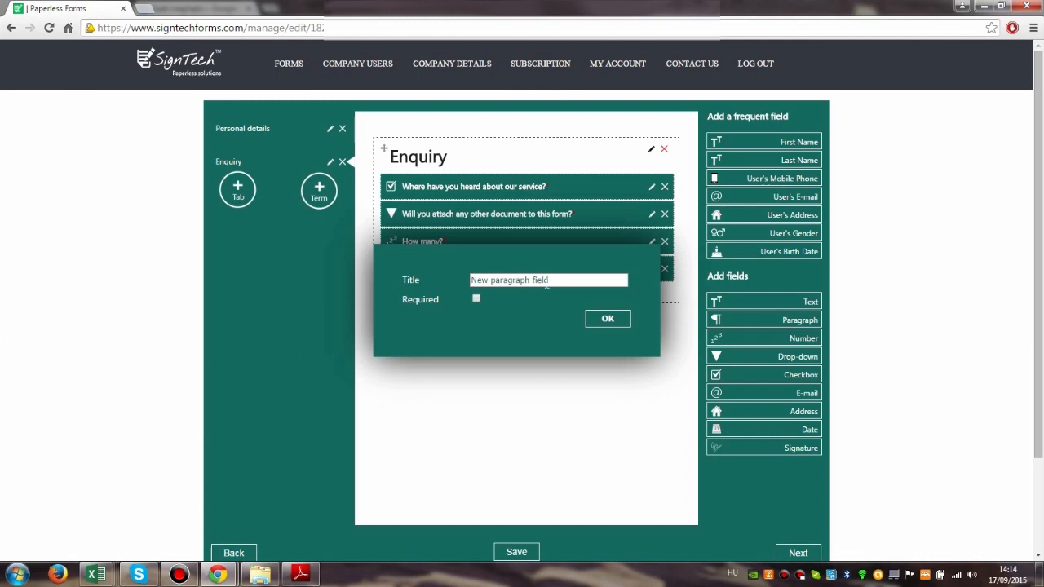
drag(566, 282, 465, 289)
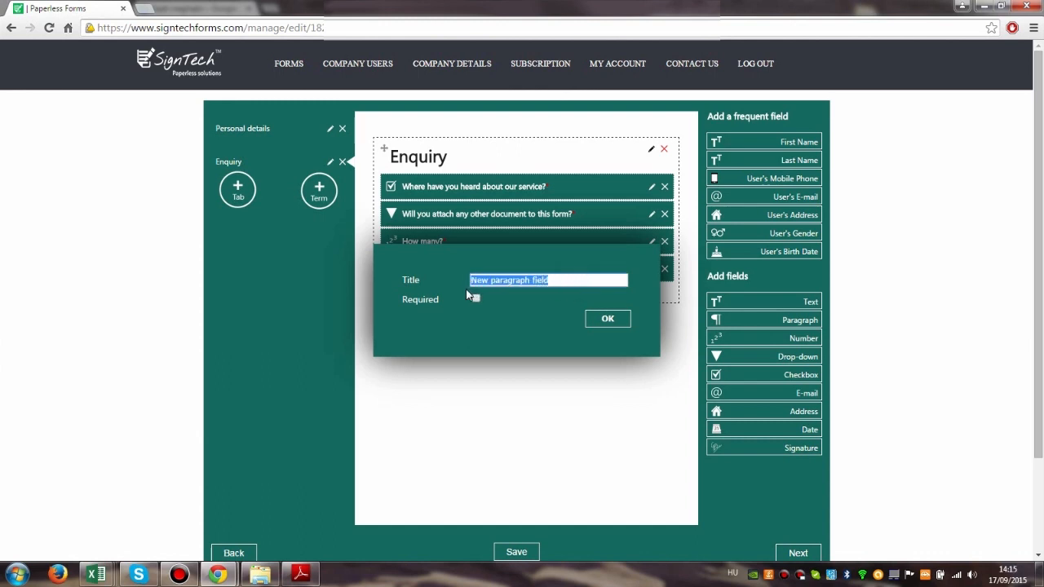
key(ctrl+v)
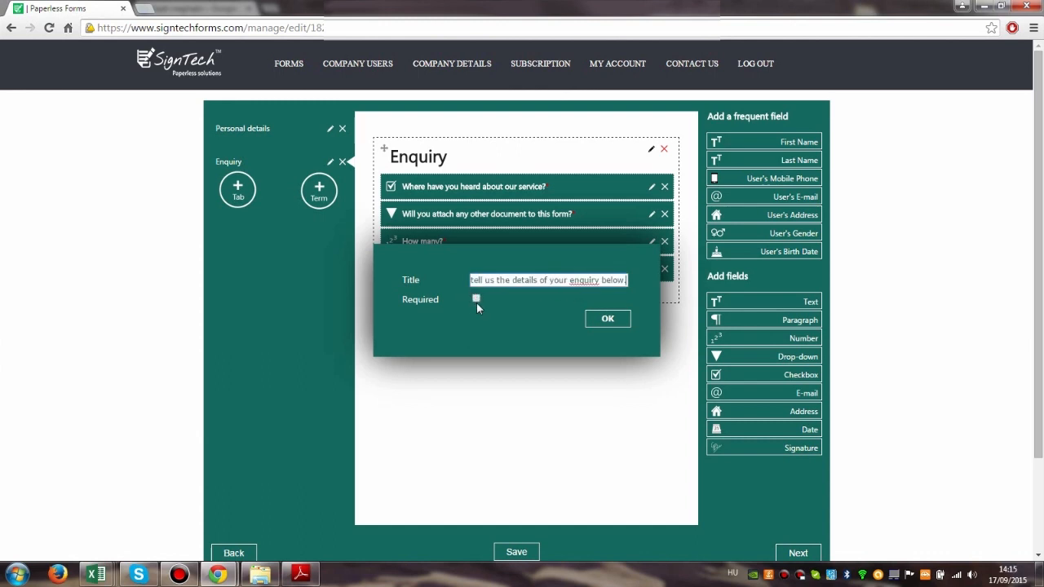
click(477, 300)
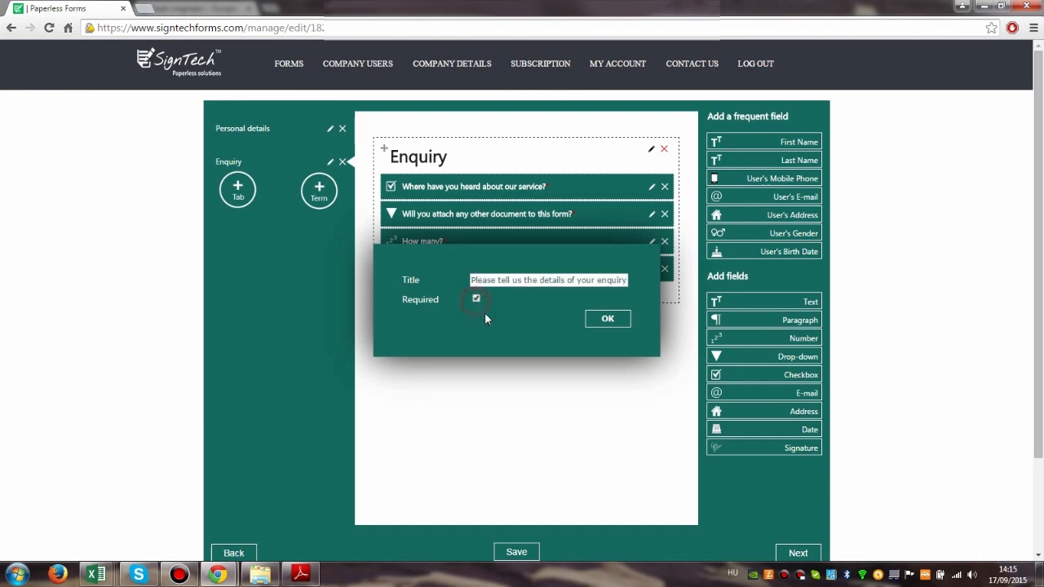
click(607, 321)
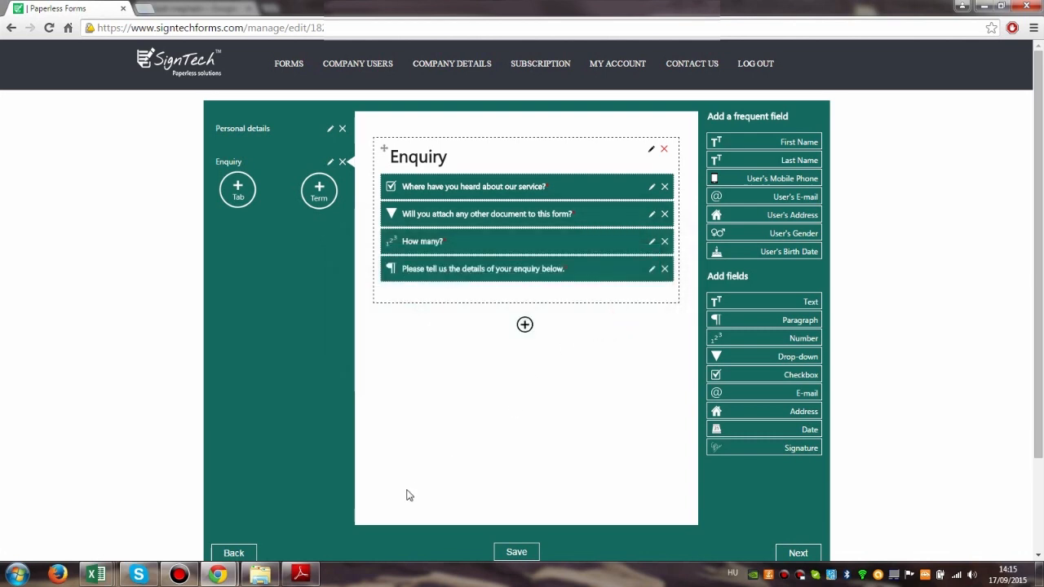
scroll(395, 503, down, 1)
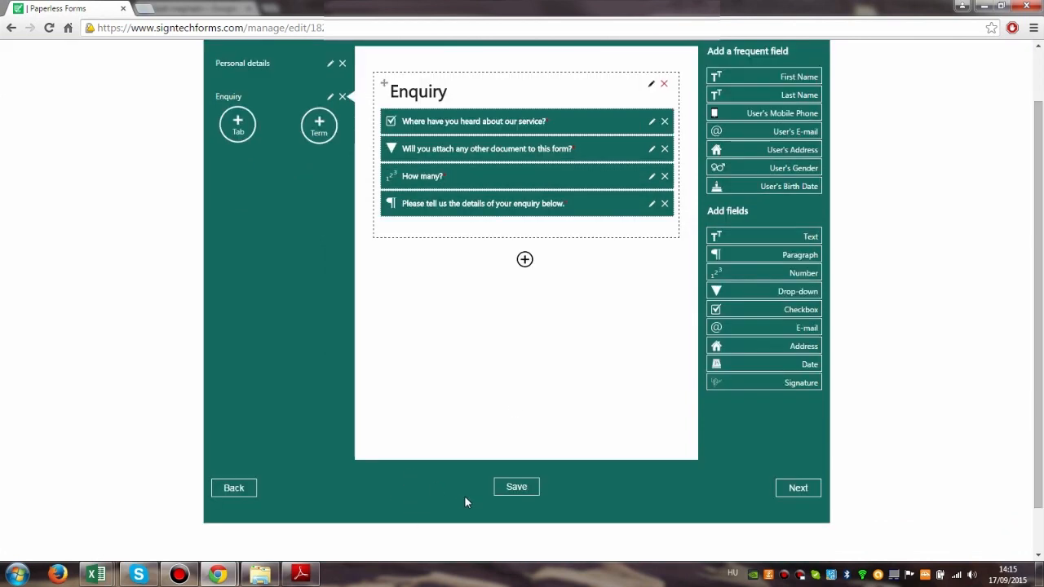
click(506, 487)
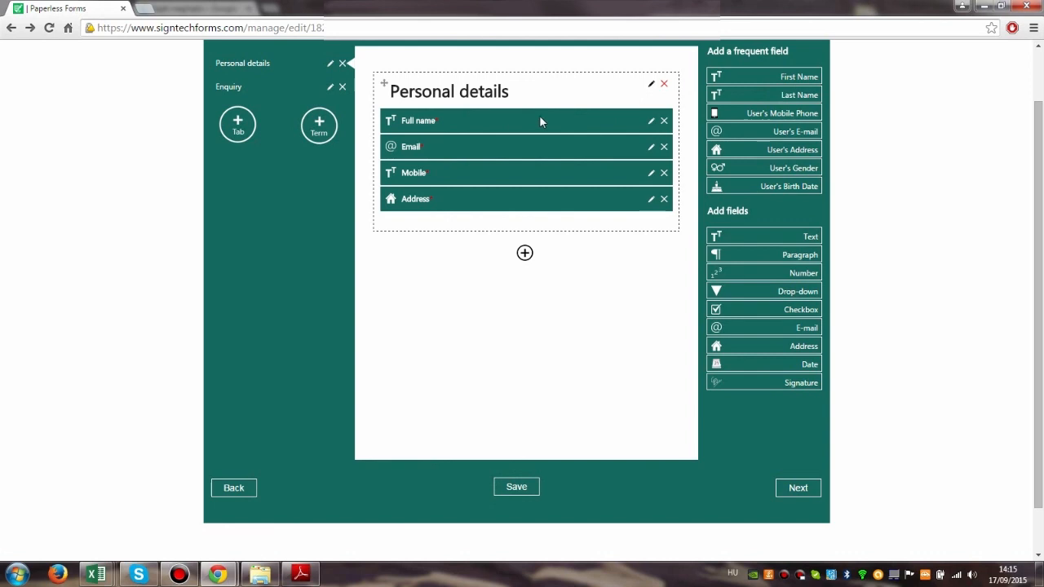
- Add a third tab to the form, titled "Signature"
click(239, 129)
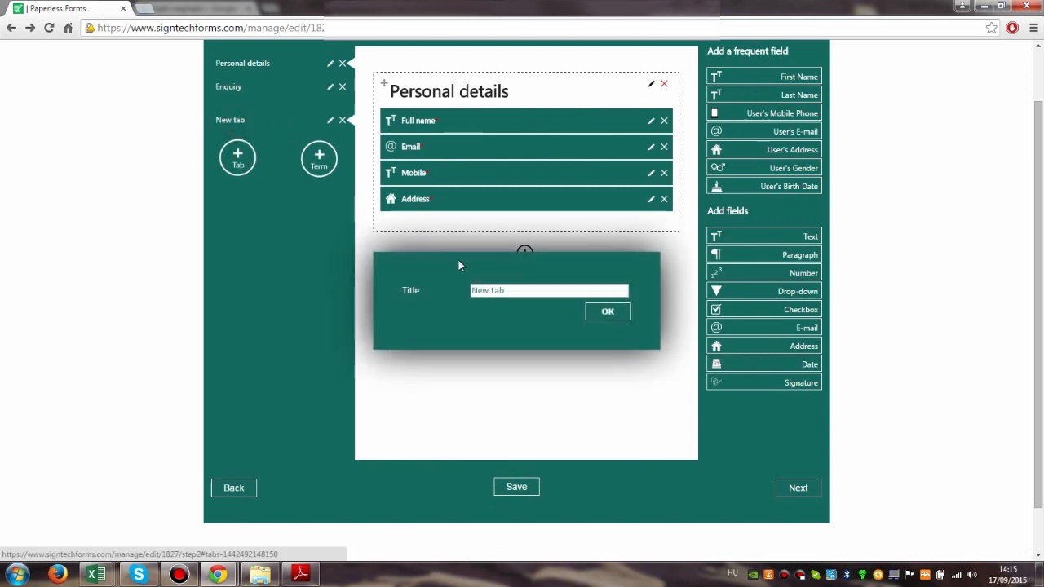
drag(526, 292, 458, 302)
text(S)
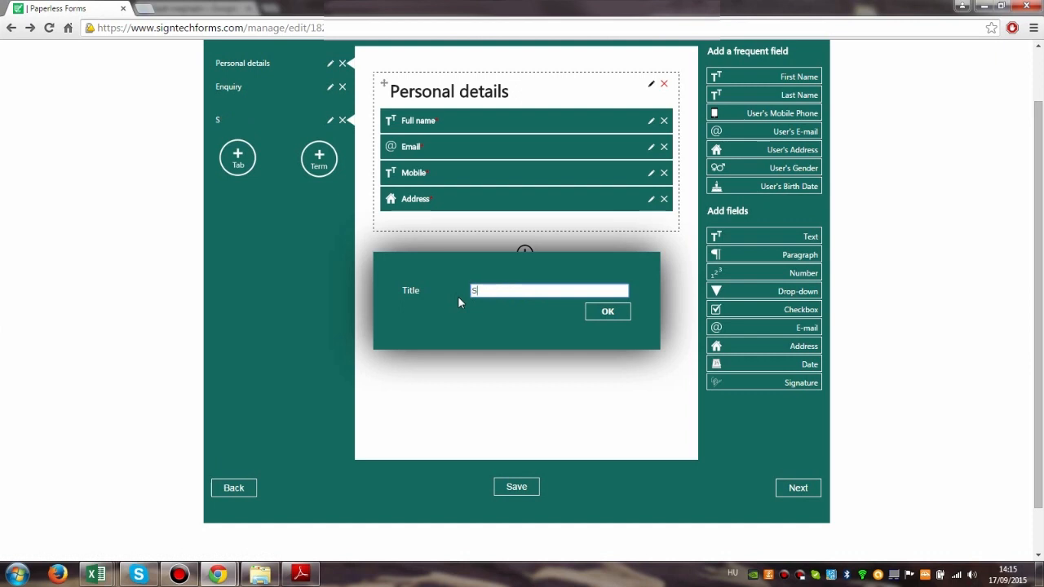
text(ignature)
click(601, 313)
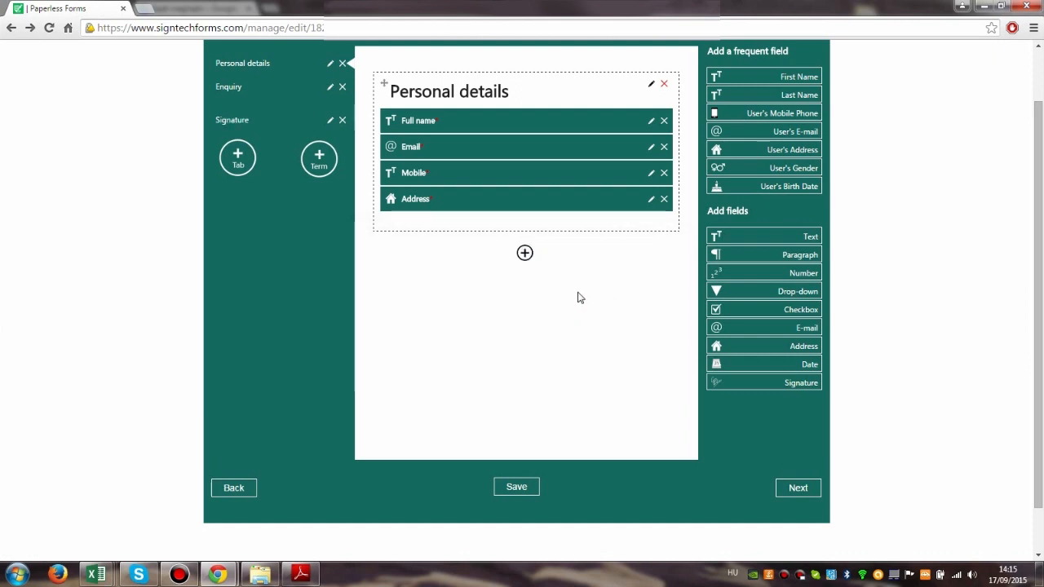
- Rename the new fieldset on the Signature tab as "Signature and date"
click(236, 120)
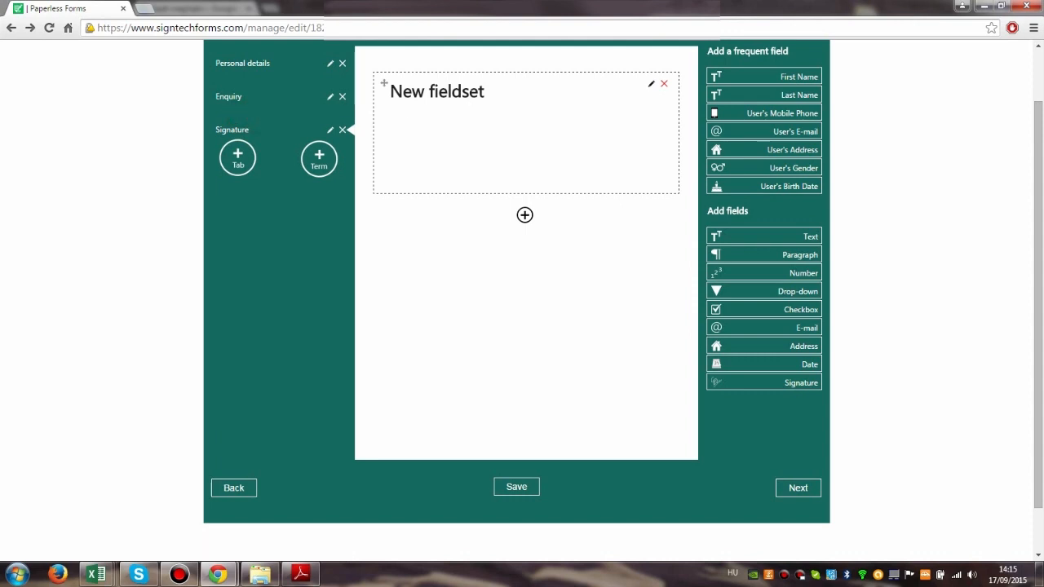
click(651, 84)
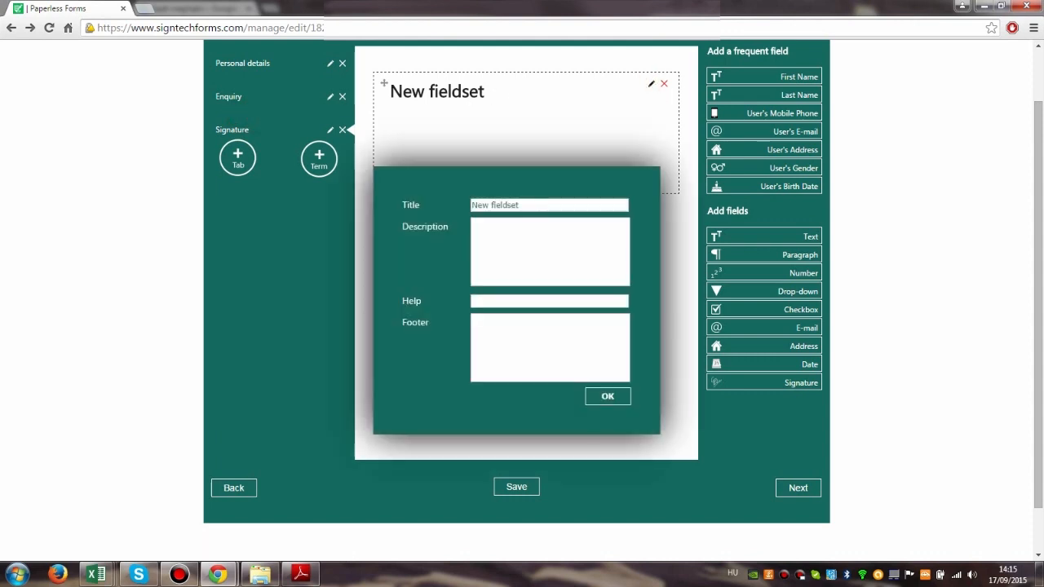
drag(538, 207, 463, 223)
text(Signature and date)
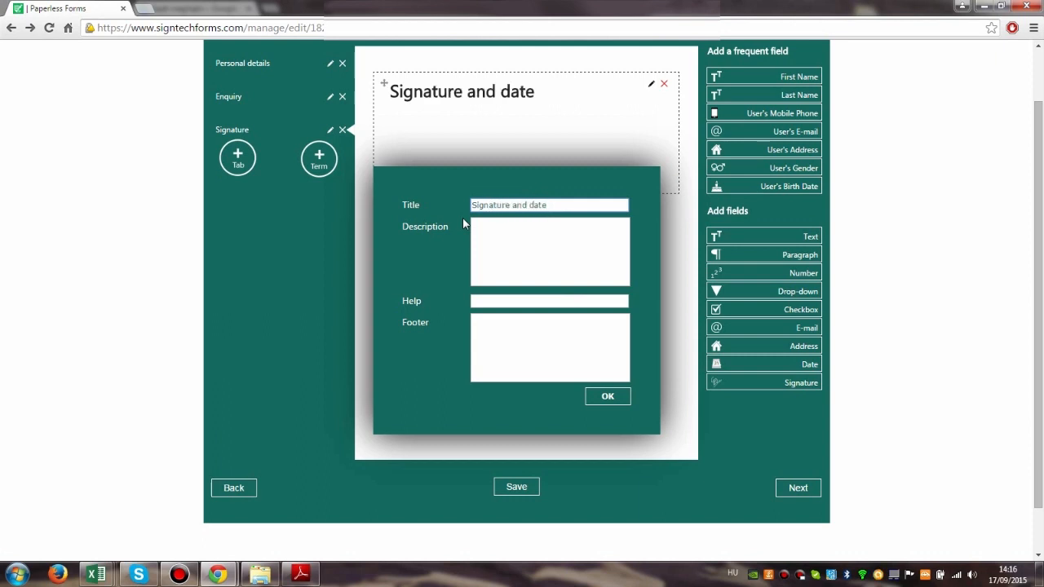
click(611, 400)
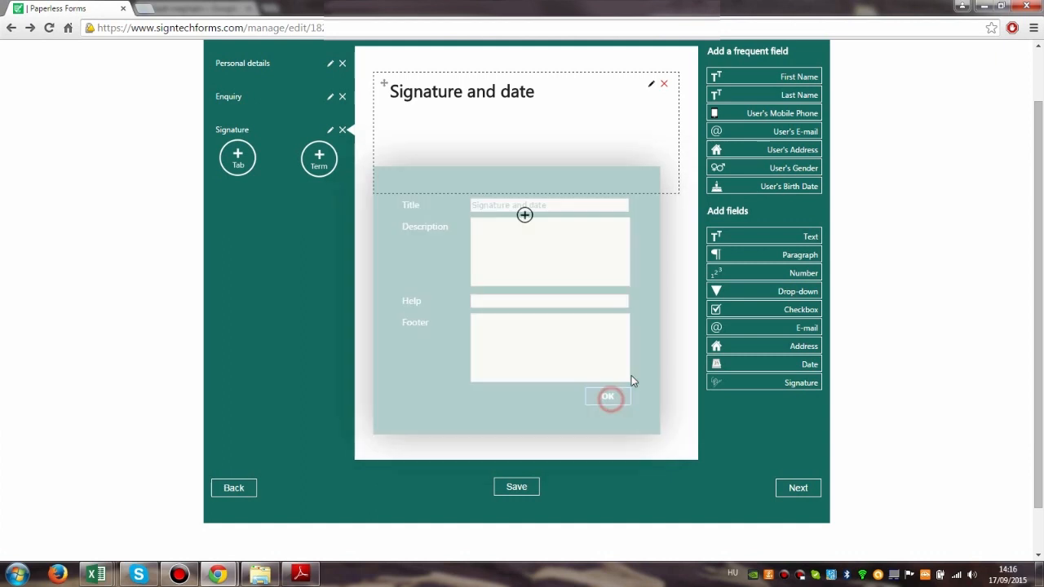
- Add a required signature field to the "Signature and date" fieldset, titled "Signature" as worded in the enquiry PDF
click(301, 574)
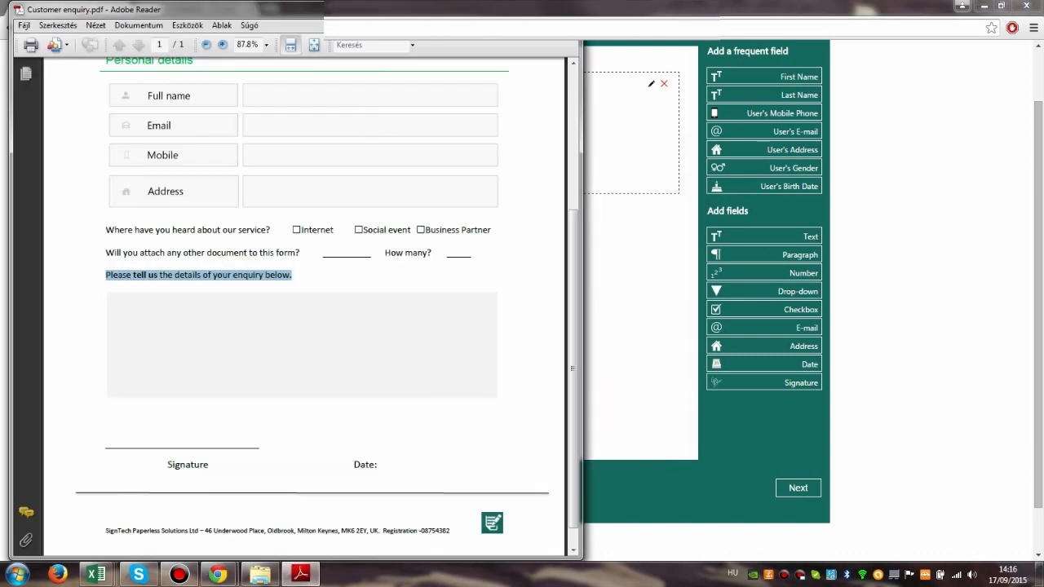
scroll(250, 401, down, 1)
drag(167, 441, 209, 441)
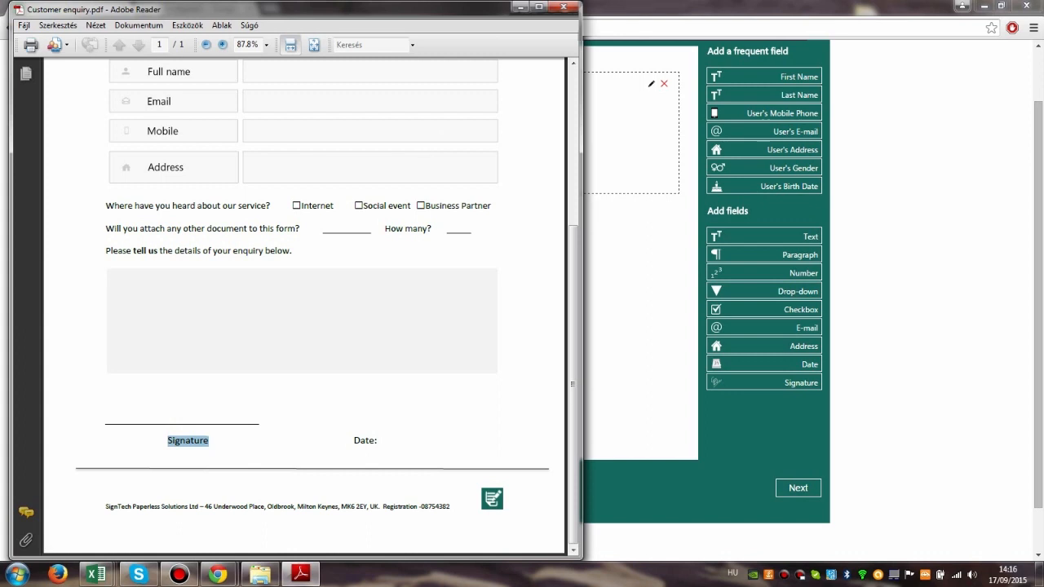
key(alt+Tab)
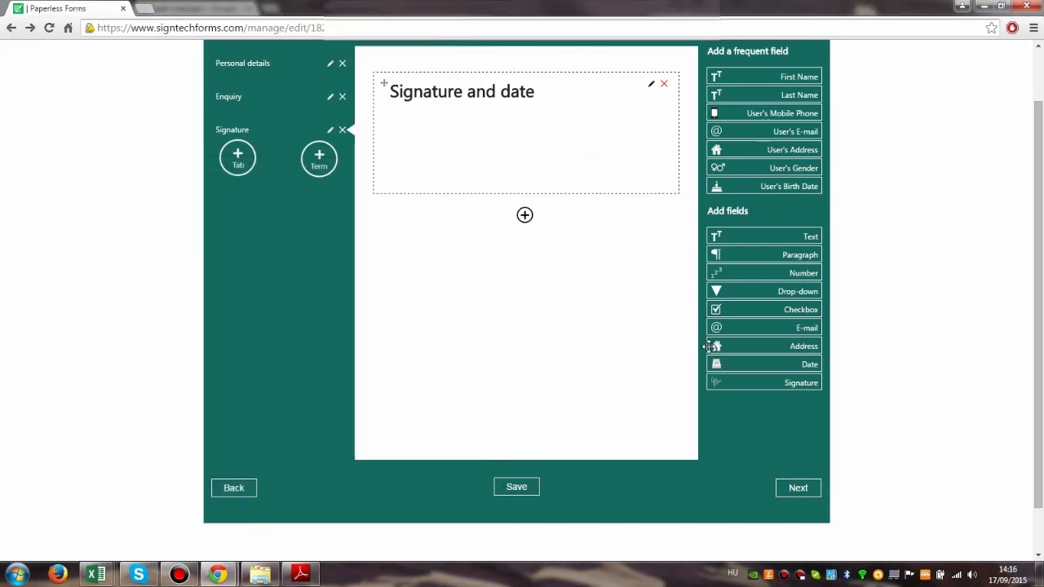
mouse_move(764, 383)
mouse_down()
mouse_move(589, 275)
mouse_move(444, 117)
mouse_up()
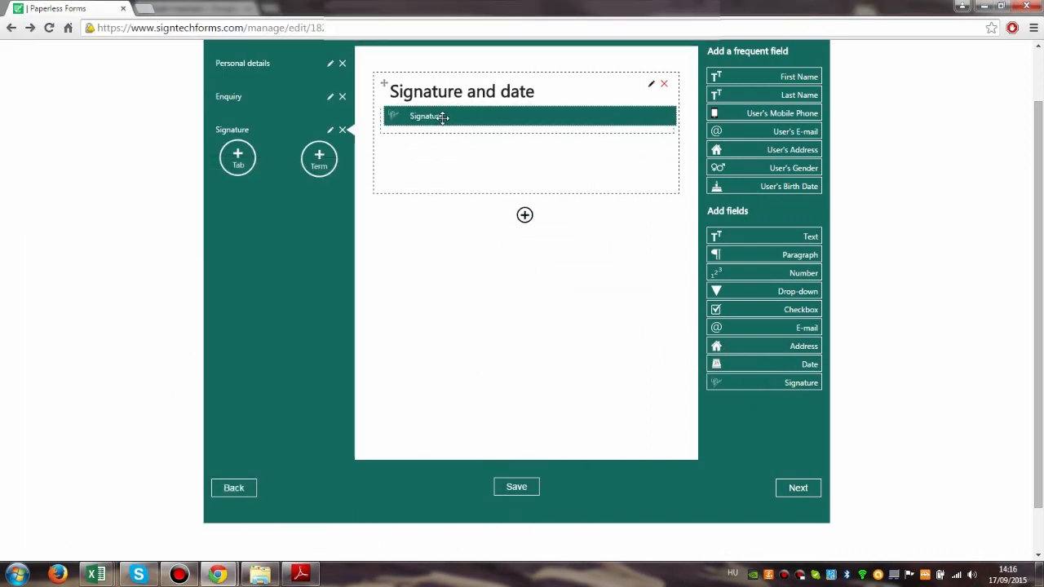
drag(563, 280, 459, 281)
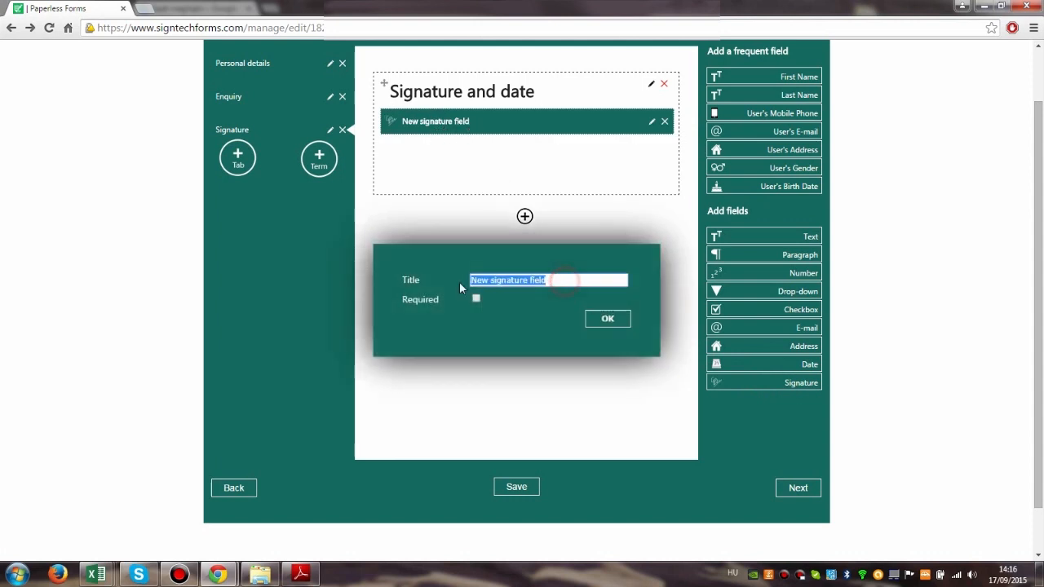
text(Signature)
click(476, 298)
click(608, 319)
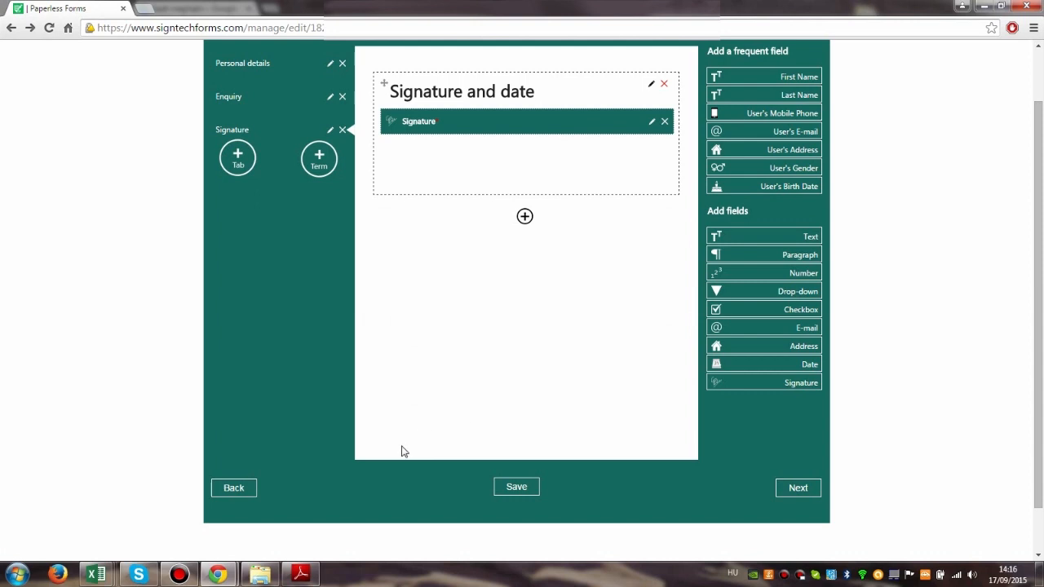
- Add a required date field below the signature field, titled "Date" as in the enquiry PDF, and save the form
click(301, 575)
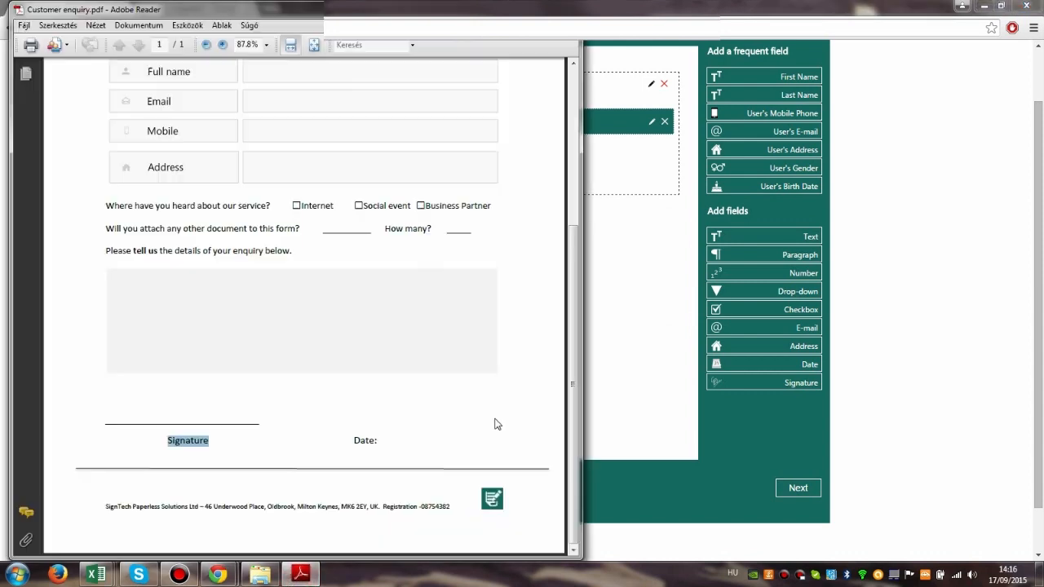
double_click(364, 440)
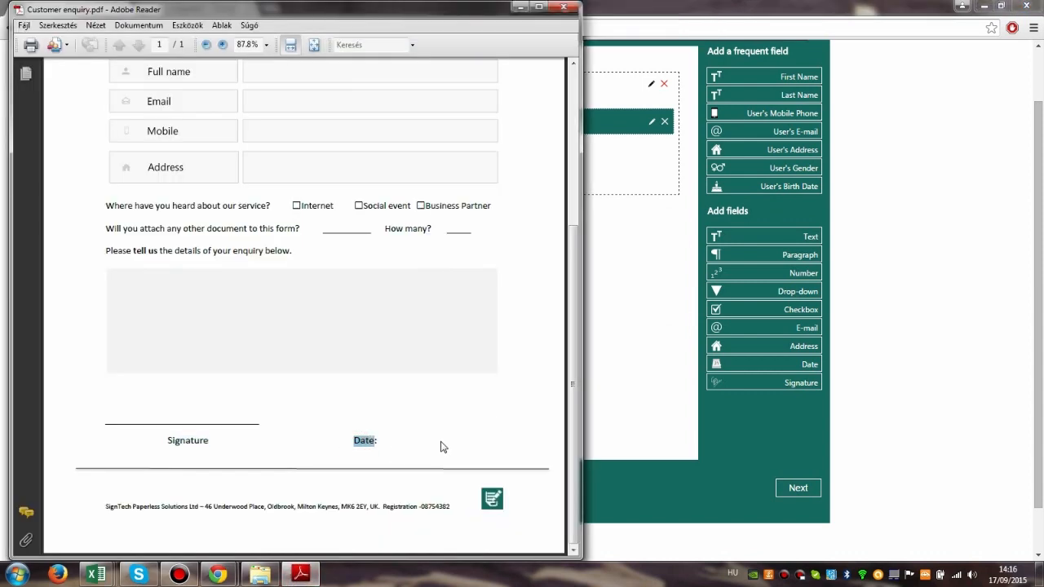
click(520, 7)
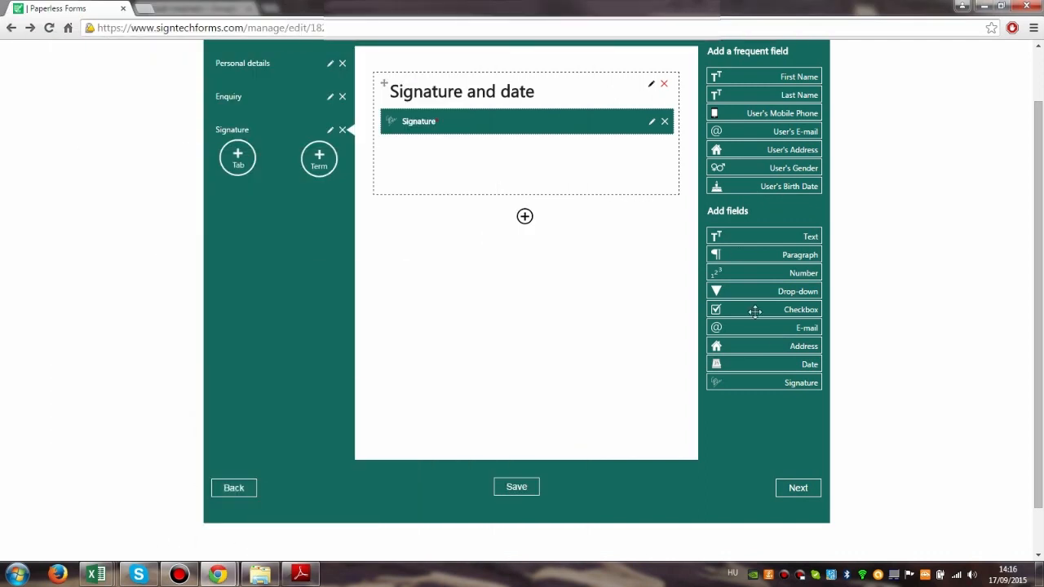
drag(758, 365, 426, 147)
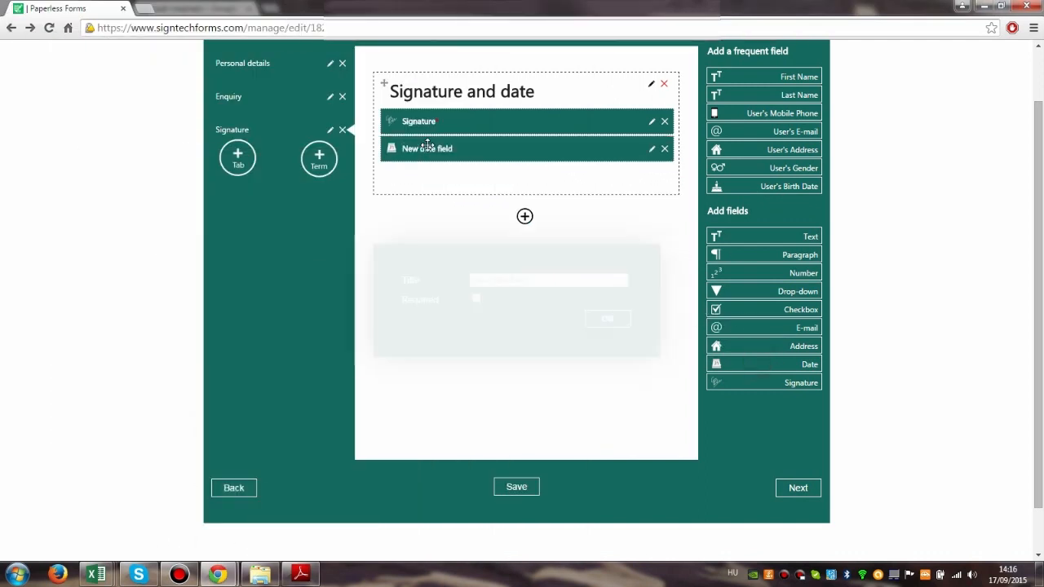
drag(534, 280, 464, 276)
text(Date)
click(477, 300)
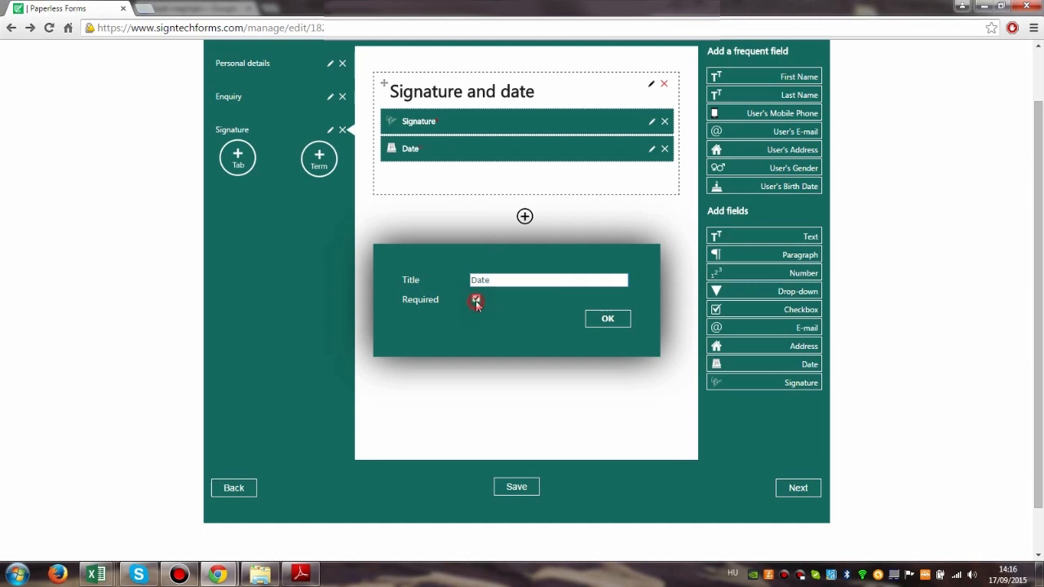
click(603, 322)
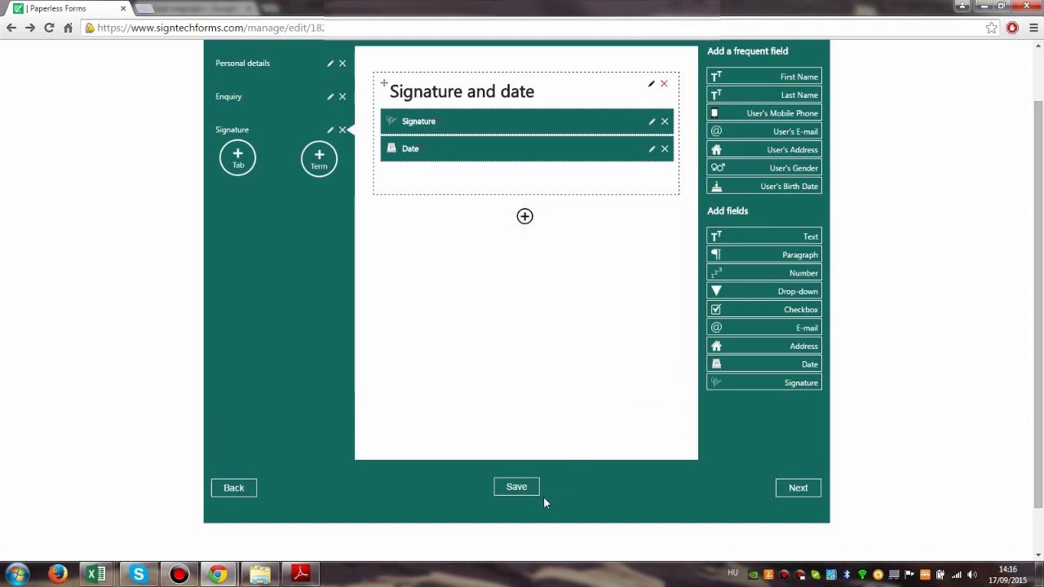
click(519, 487)
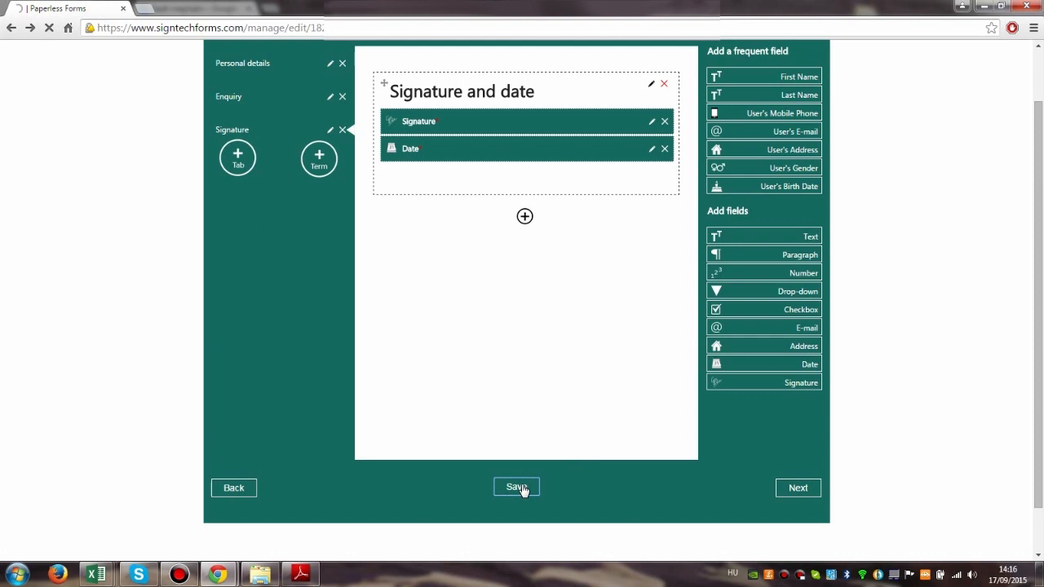